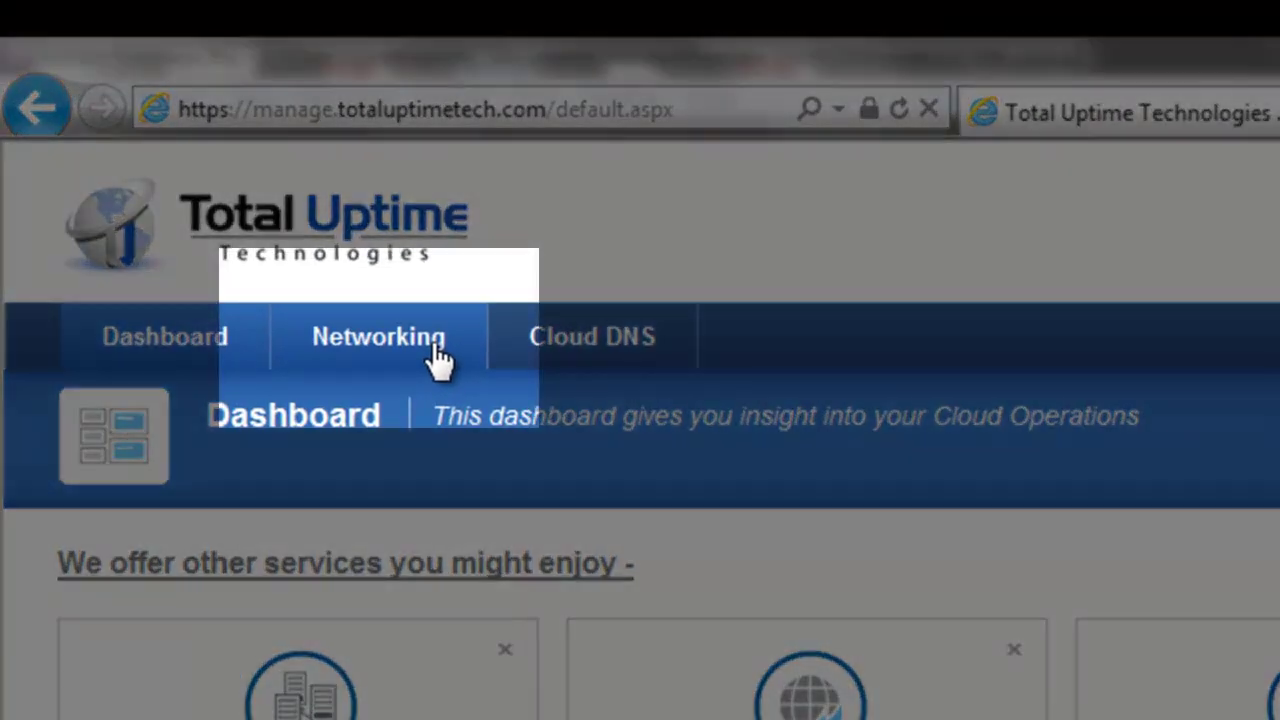
# Create a new pack named "Web Server Farm" in the Networking configuration.
pyautogui.click(243, 192)
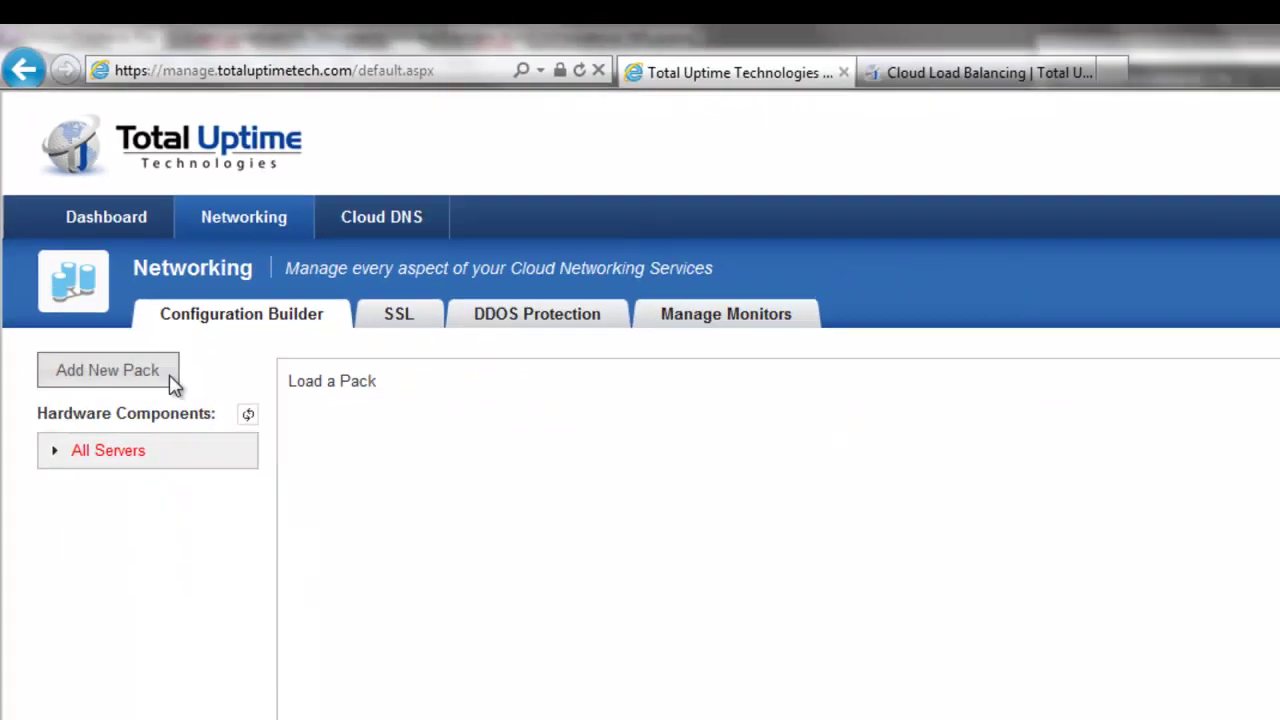
pyautogui.click(262, 588)
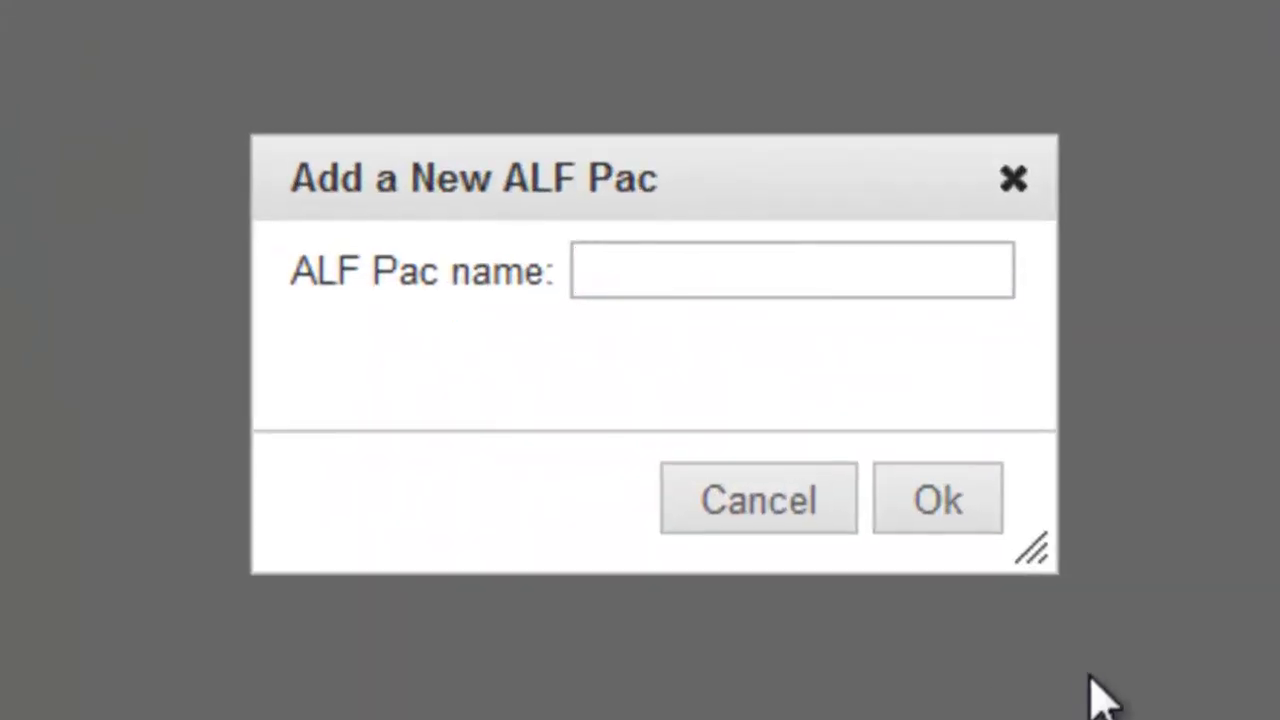
pyautogui.write('Web Server ')
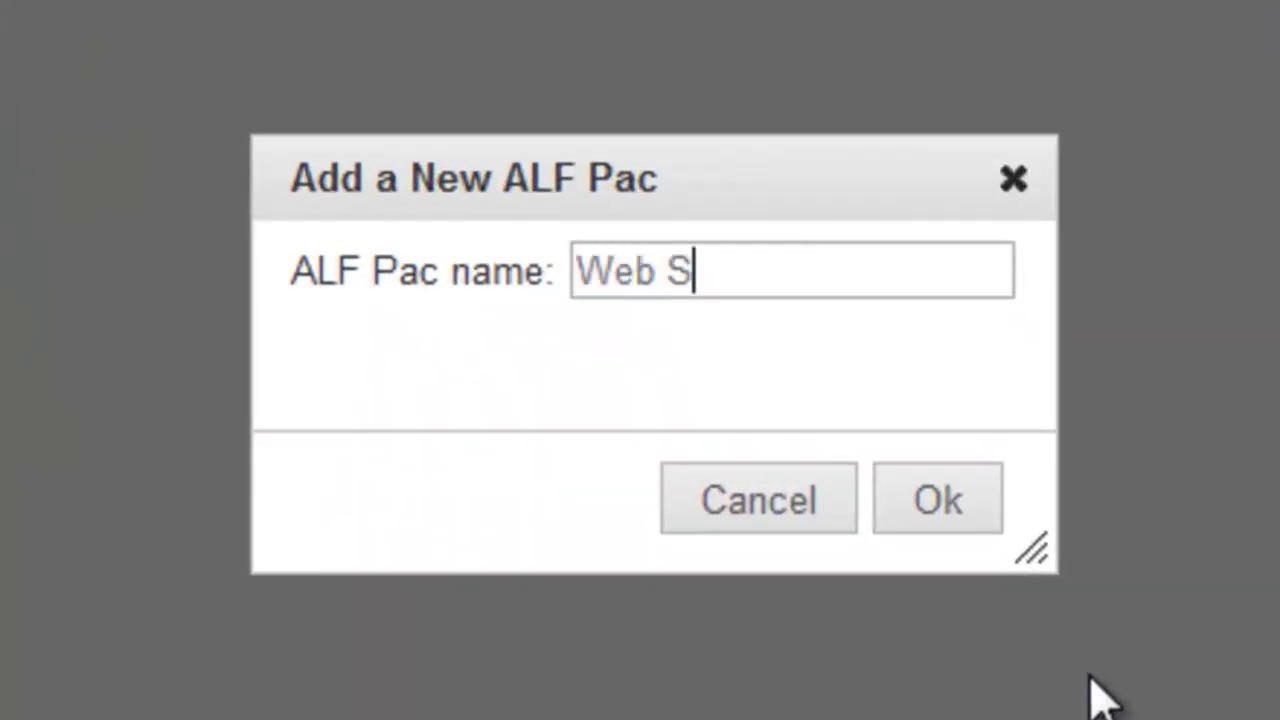
pyautogui.write('Farm')
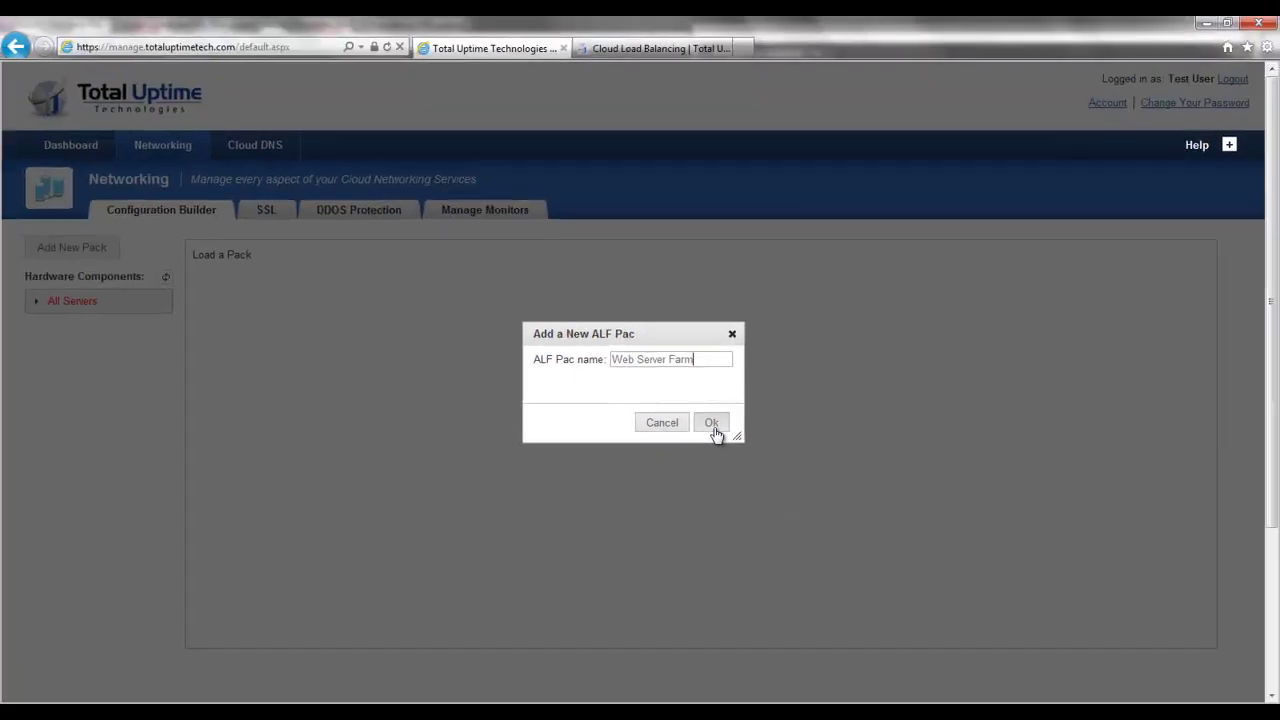
pyautogui.click(714, 428)
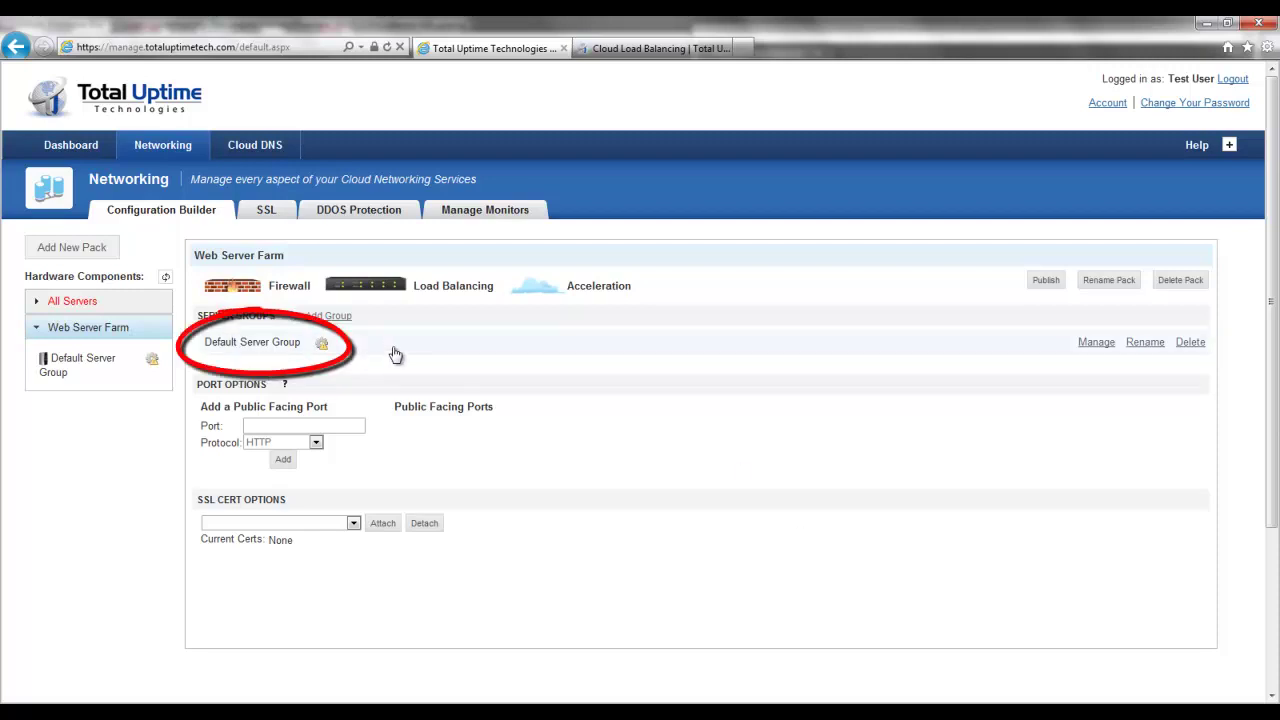
# Add a server named "Web Server 1" with IP address 4.2.2.1 to the Default Server Group.
pyautogui.click(1090, 350)
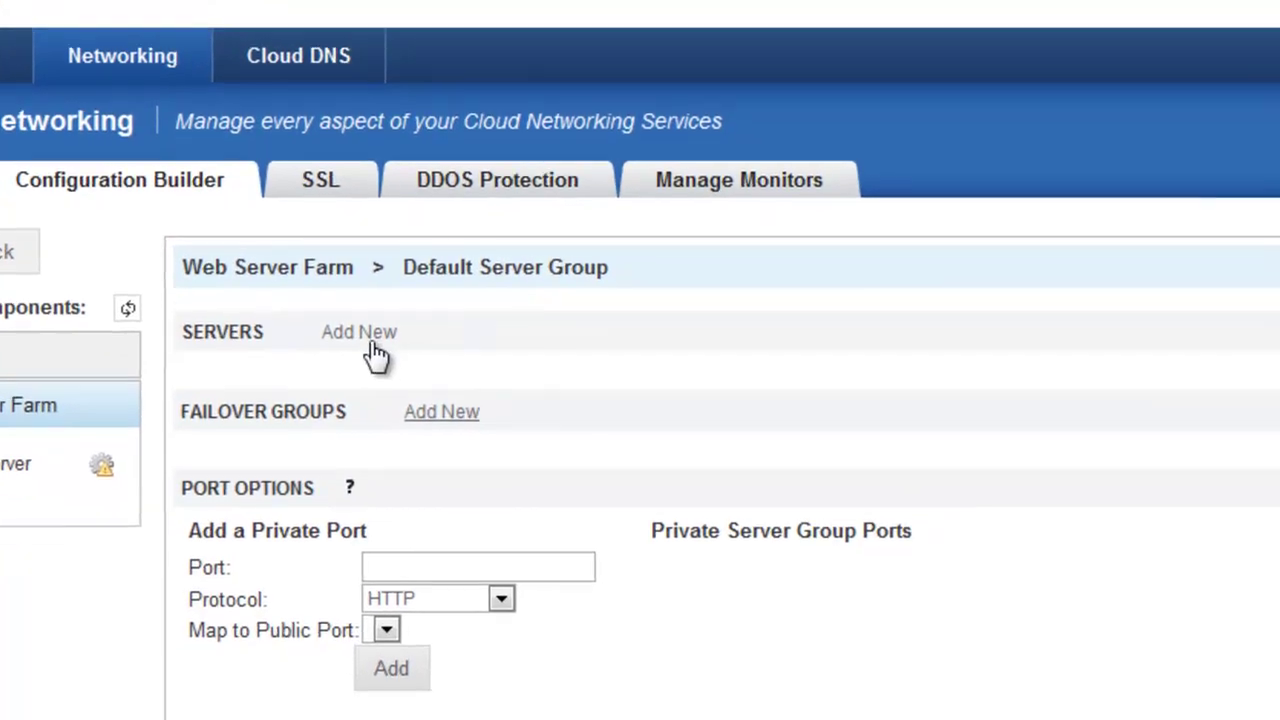
pyautogui.click(440, 369)
pyautogui.write('Web Server 1')
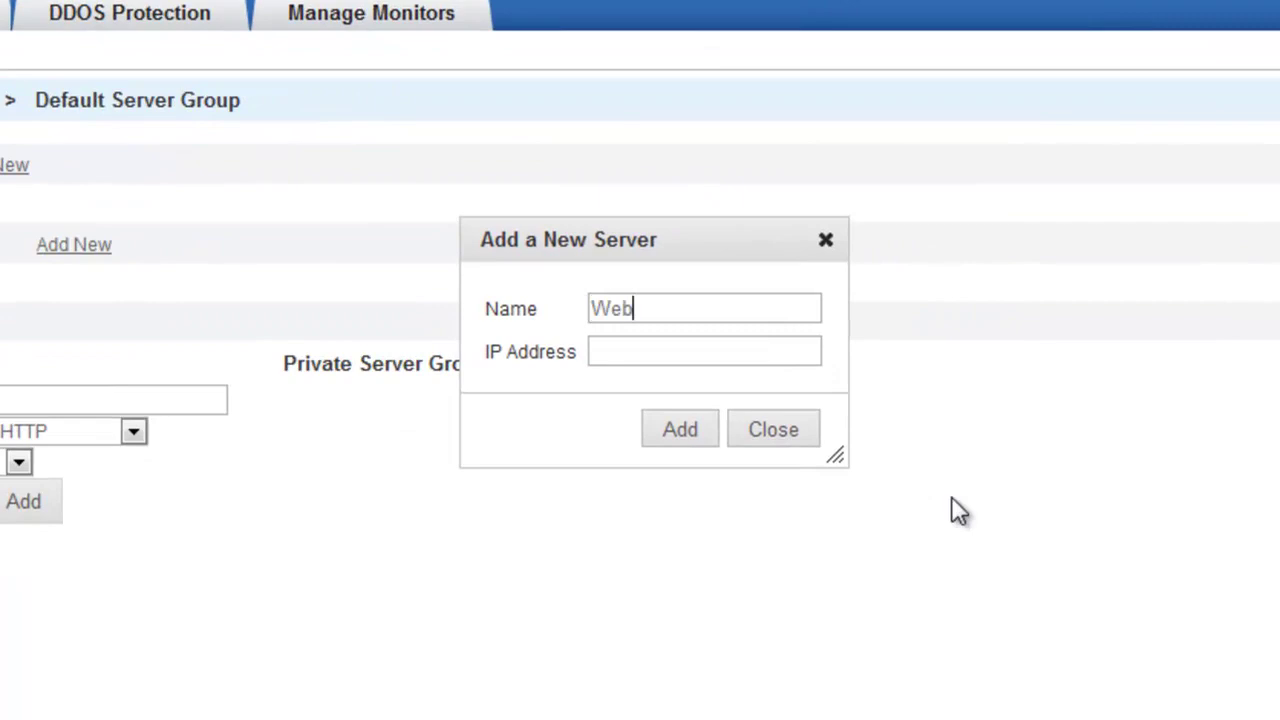
pyautogui.press('Tab')
pyautogui.write('4.2.2.1')
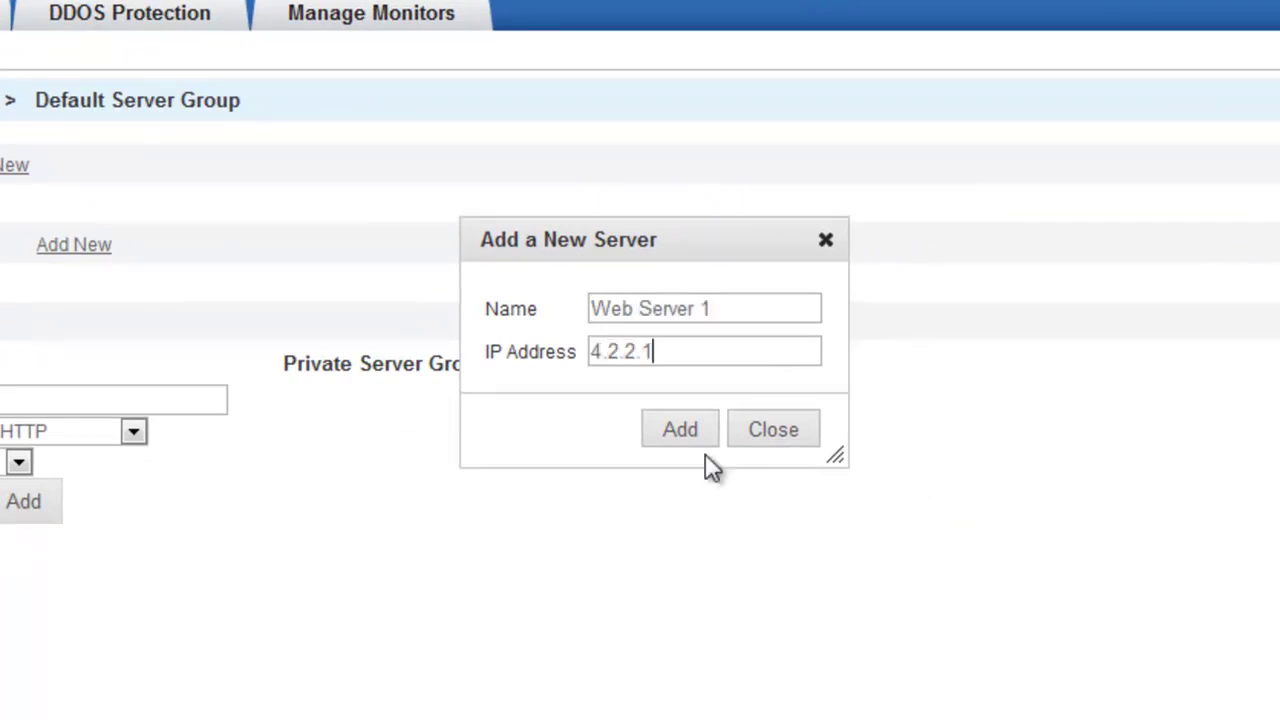
pyautogui.click(678, 429)
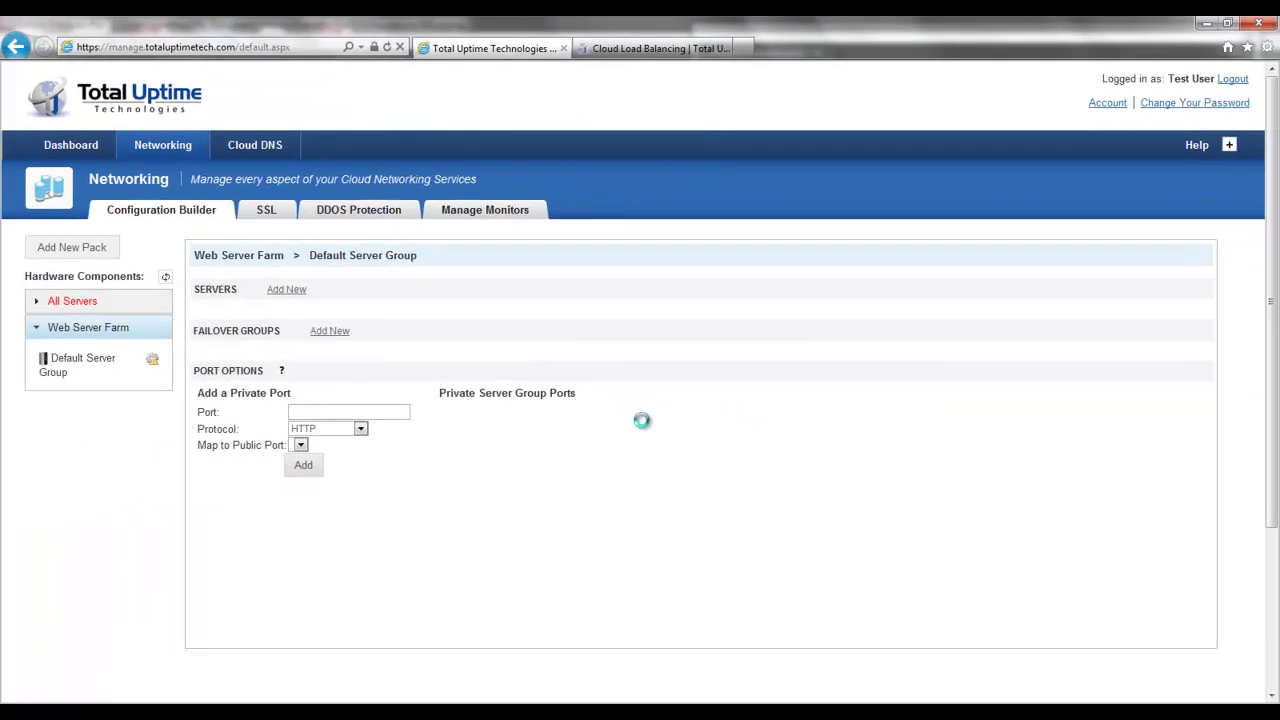
# Submit a second server for the Default Server Group, named "Web Server 2" with IP address 4.2.2.2.
pyautogui.click(300, 289)
pyautogui.press('BackSpace')
pyautogui.write('2')
pyautogui.click(673, 386)
pyautogui.press('BackSpace')
pyautogui.write('2')
pyautogui.click(648, 425)
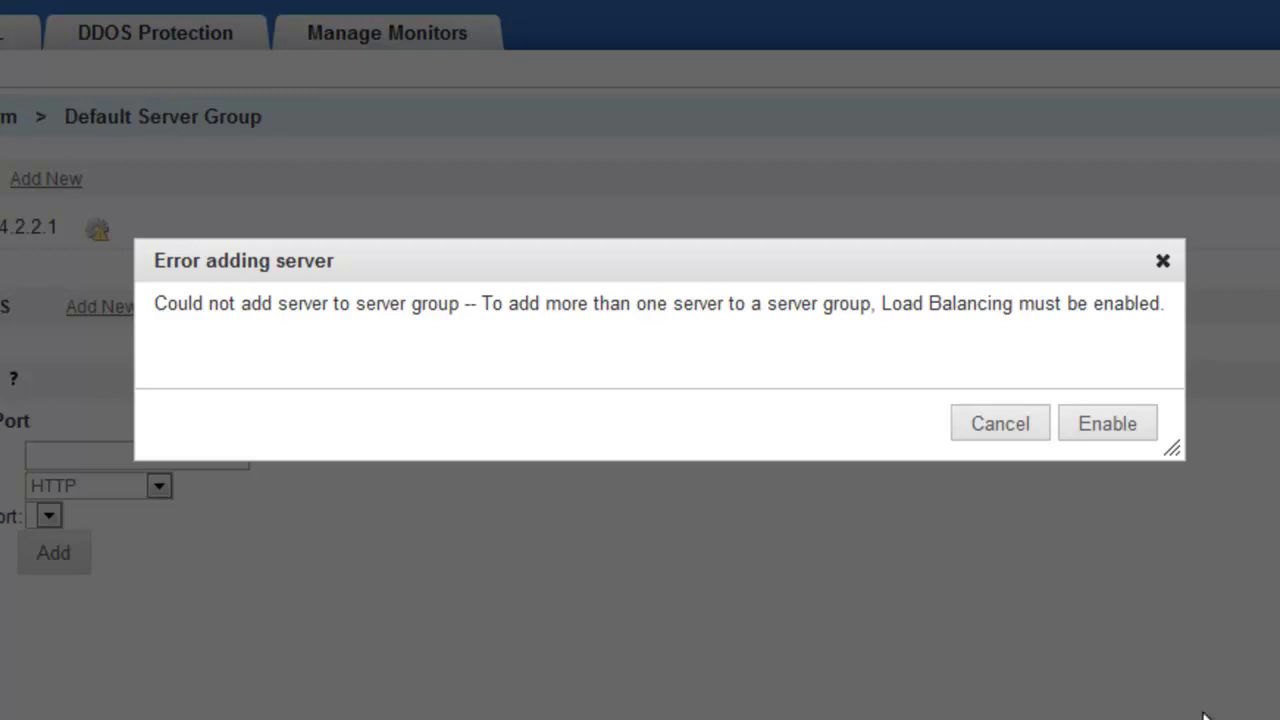
# Enable load balancing for the group with a profile named "Profile #1", using the Least Connection method and no persistence.
pyautogui.click(1128, 424)
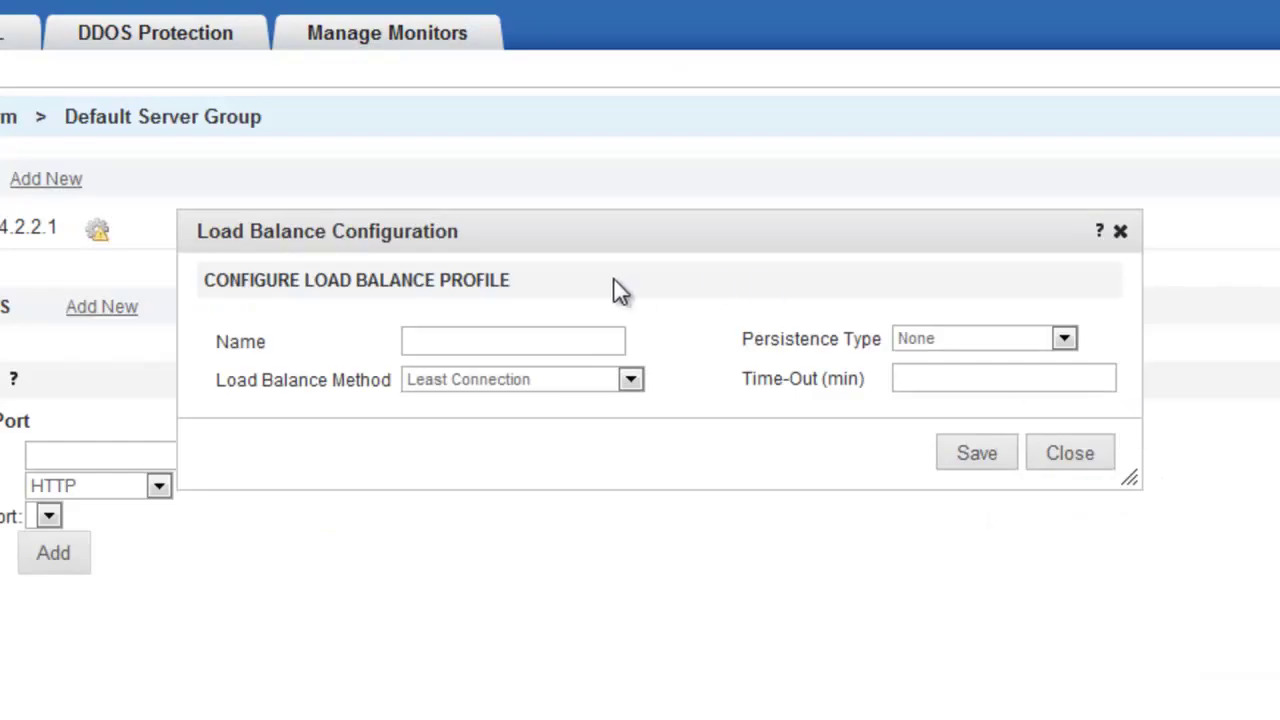
pyautogui.click(538, 334)
pyautogui.write('Profile #1')
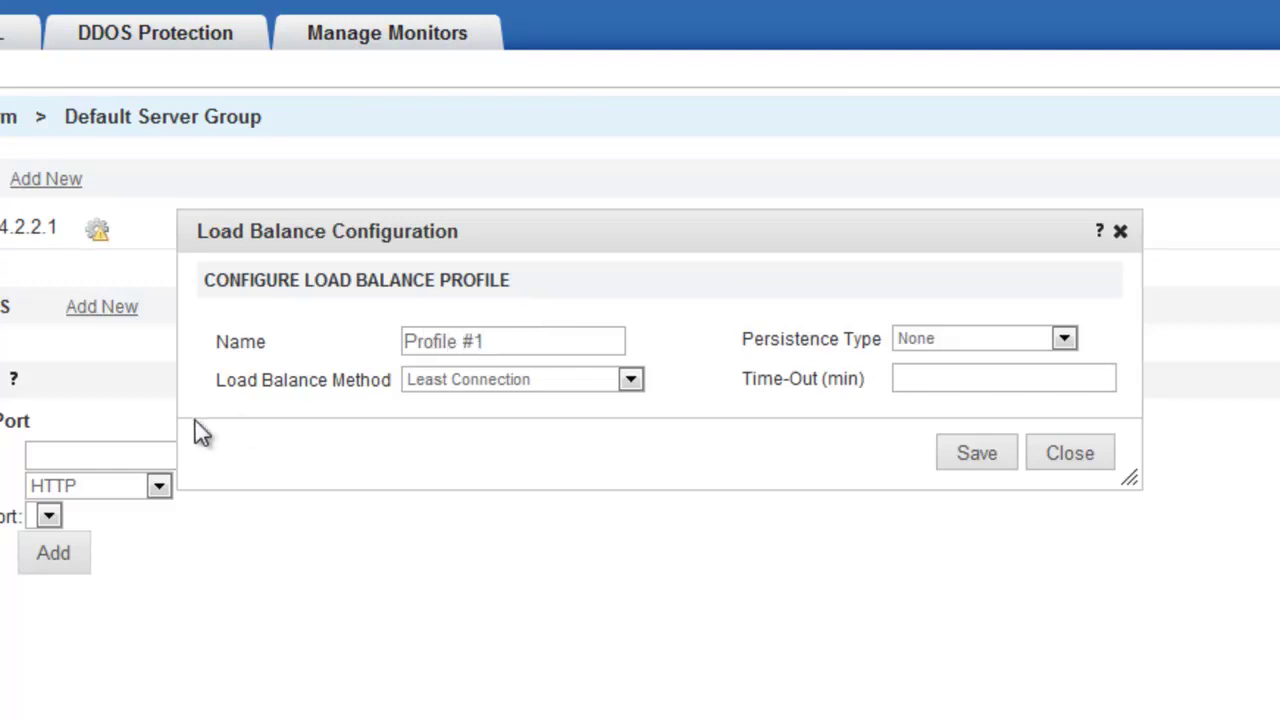
pyautogui.click(640, 384)
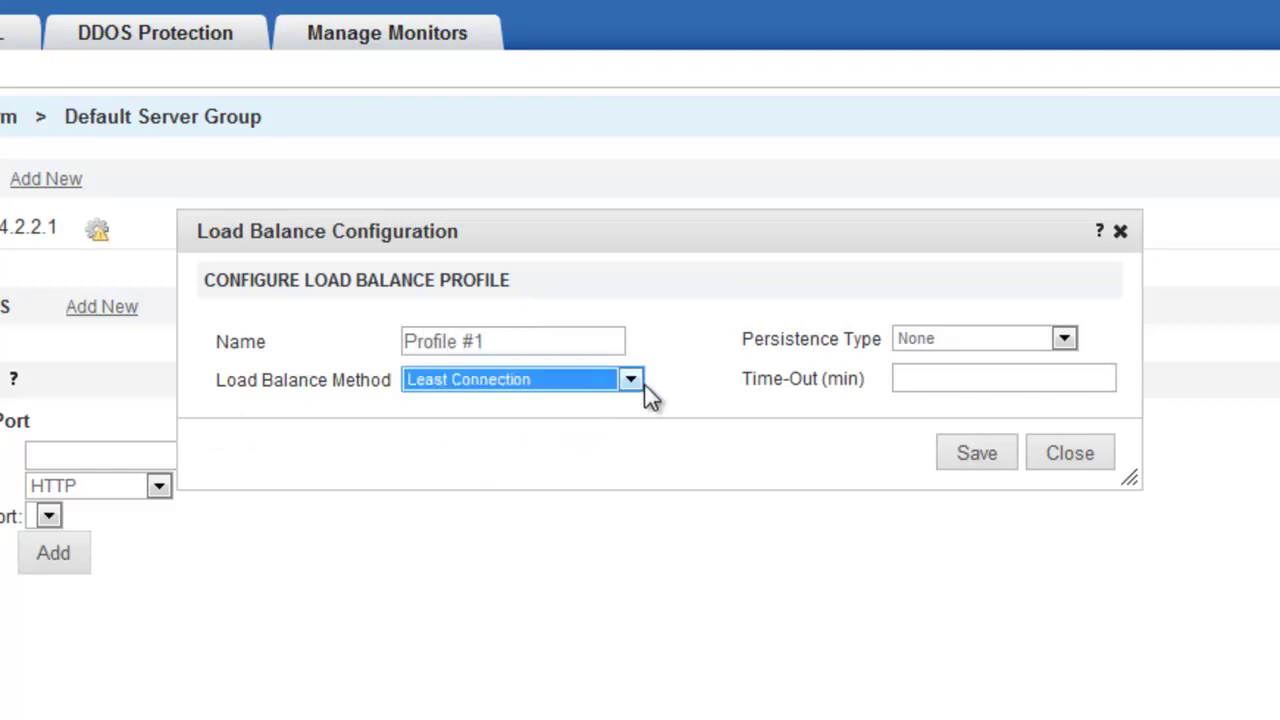
pyautogui.click(643, 385)
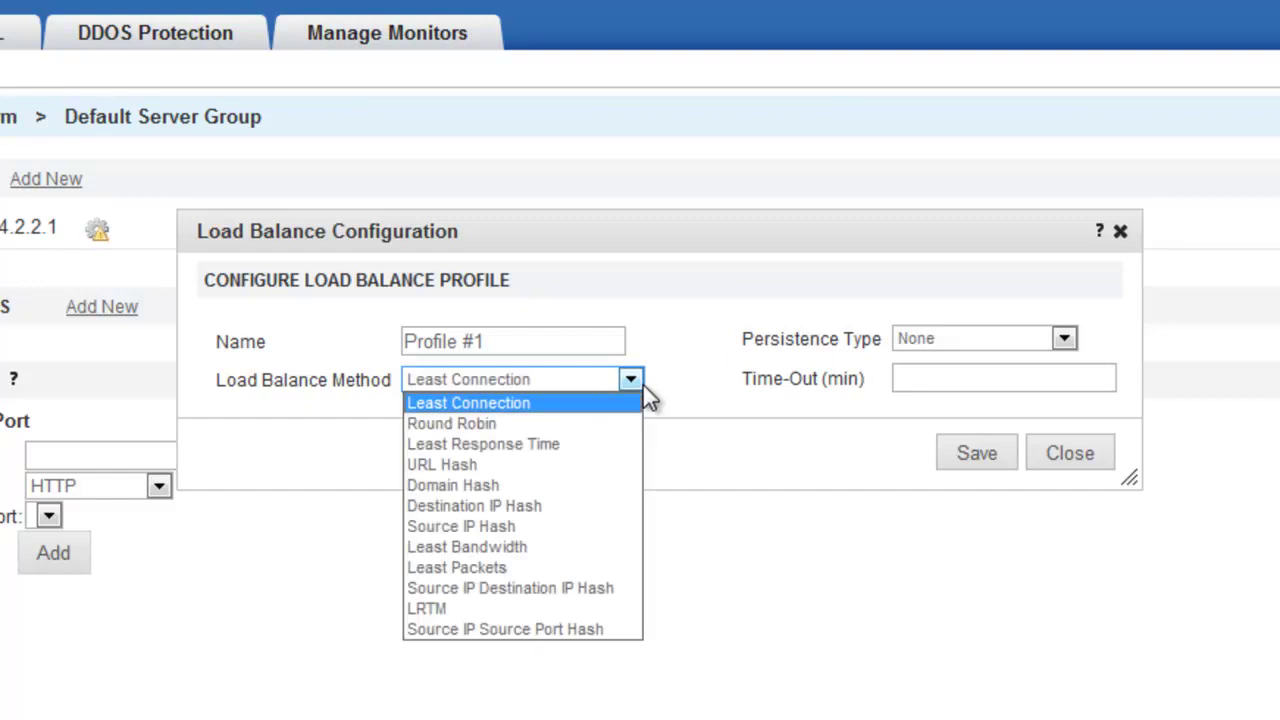
pyautogui.click(680, 394)
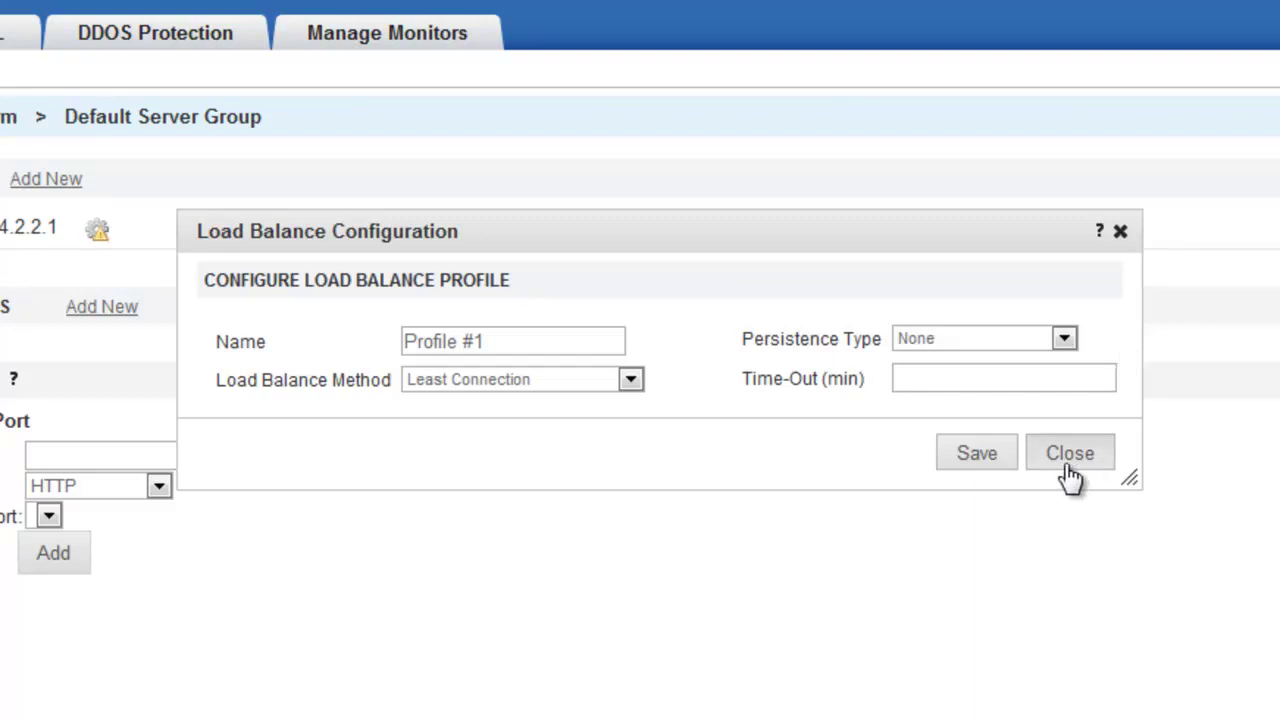
pyautogui.click(978, 456)
pyautogui.click(822, 425)
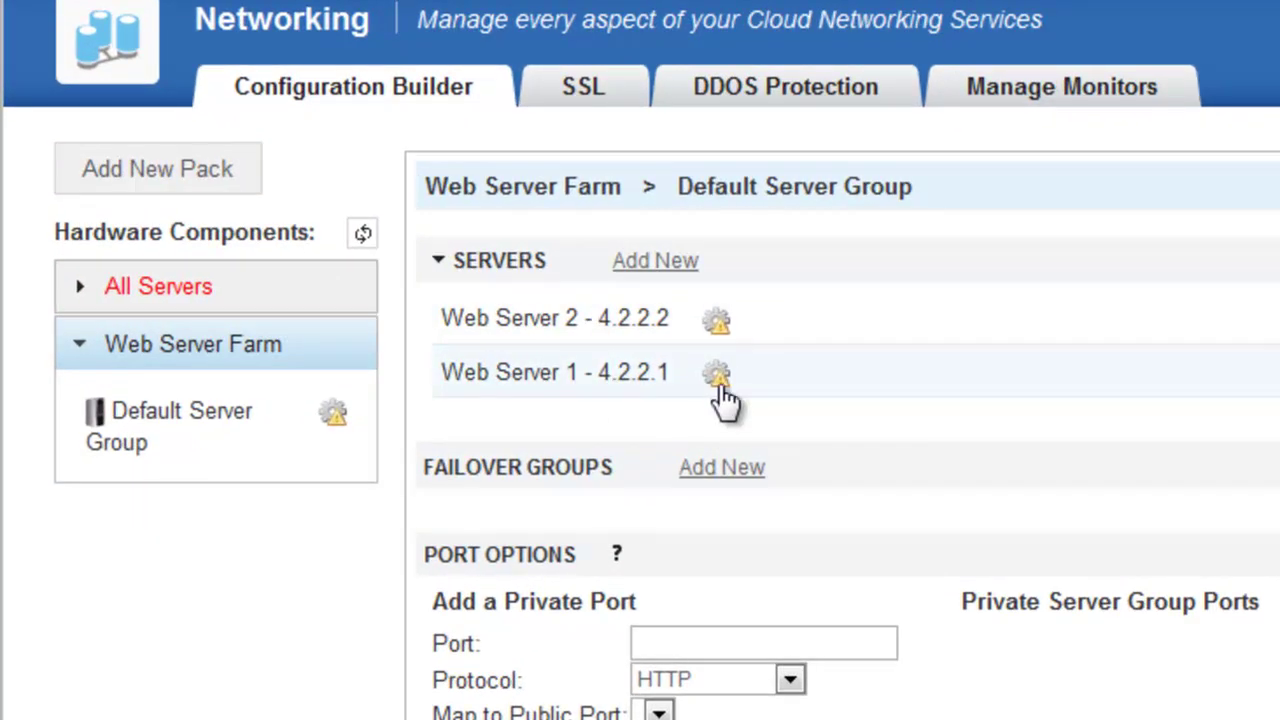
# Add the existing Web Server 3 to the Default Server Group, and remove it from the group again.
pyautogui.moveTo(718, 394)
pyautogui.click(80, 292)
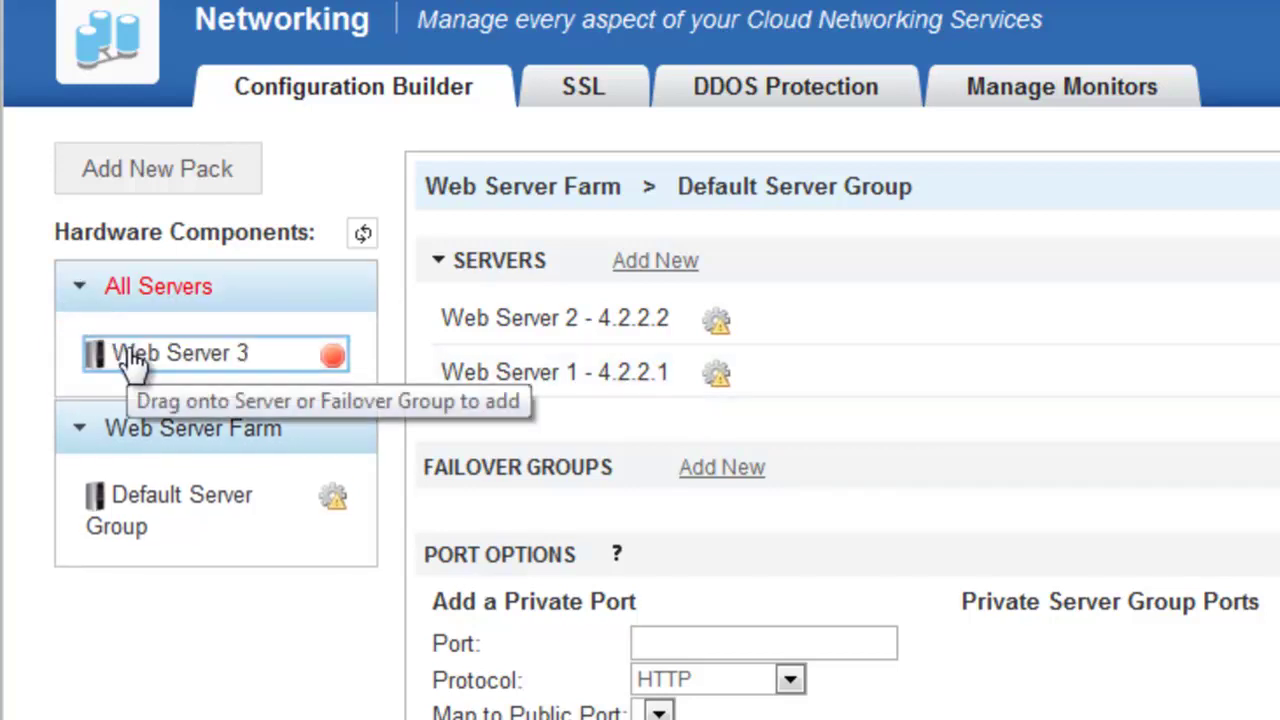
pyautogui.moveTo(135, 365); pyautogui.dragTo(670, 351)
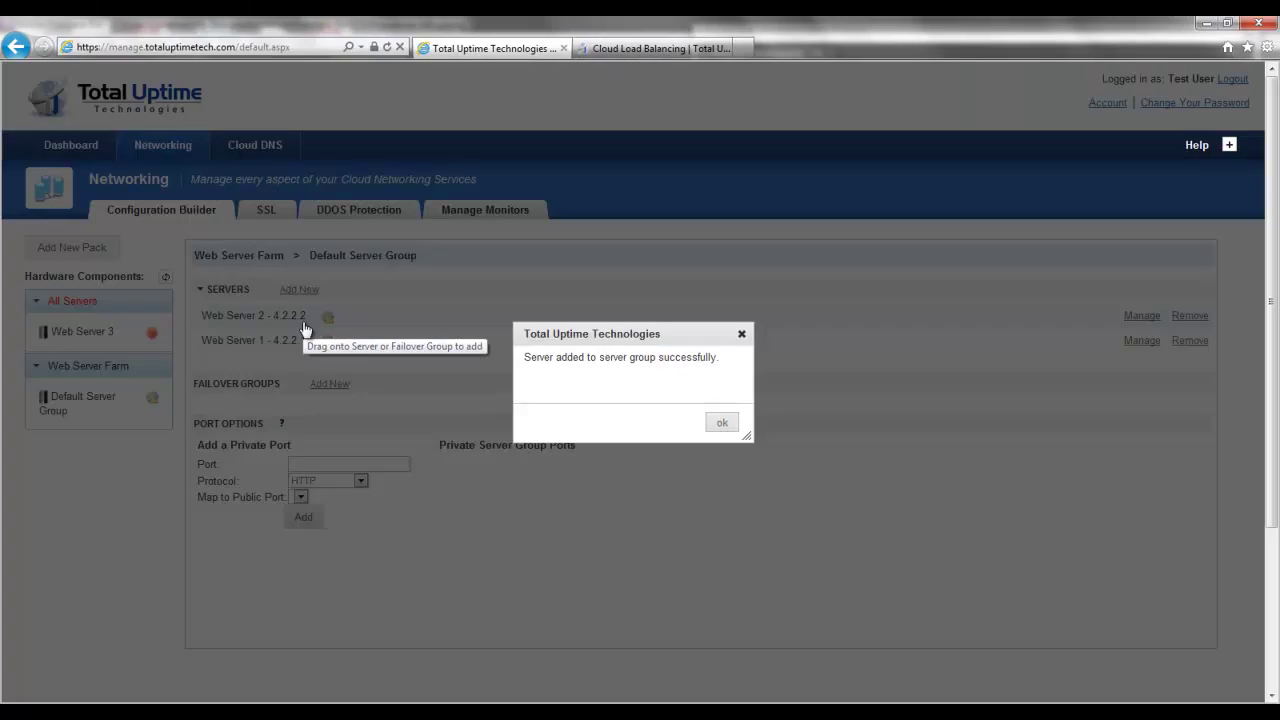
pyautogui.click(722, 423)
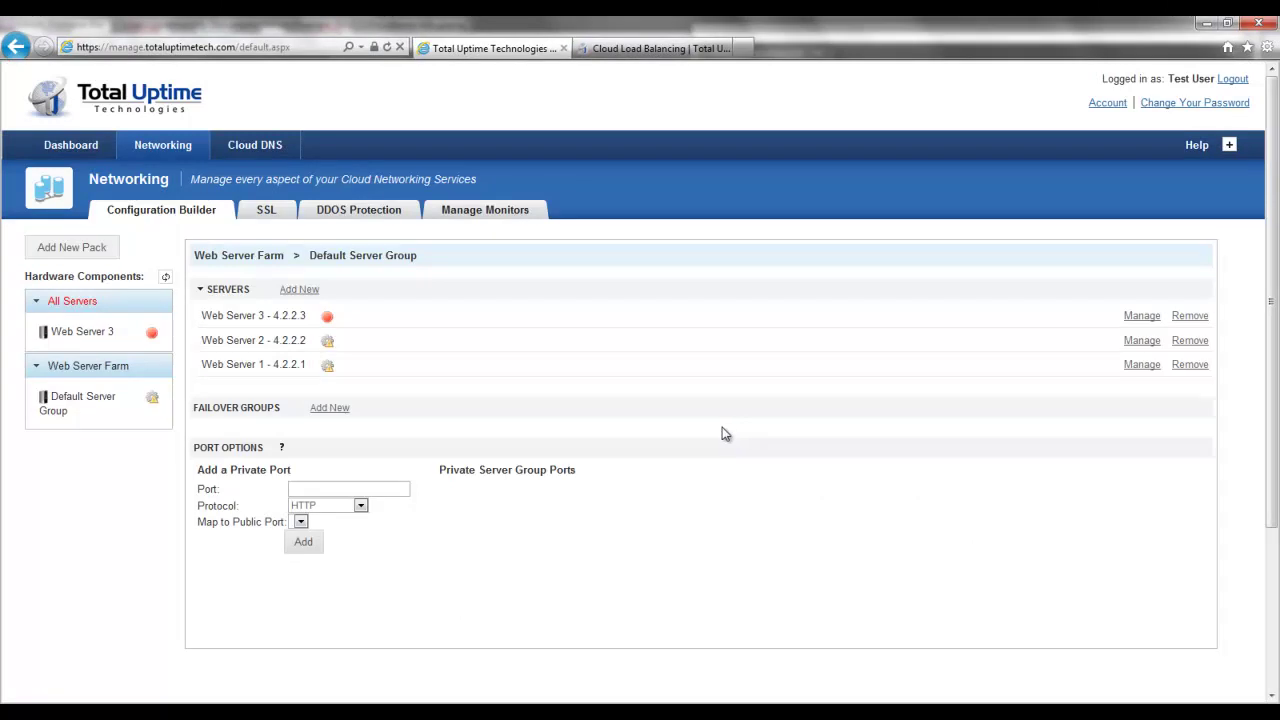
pyautogui.click(1190, 316)
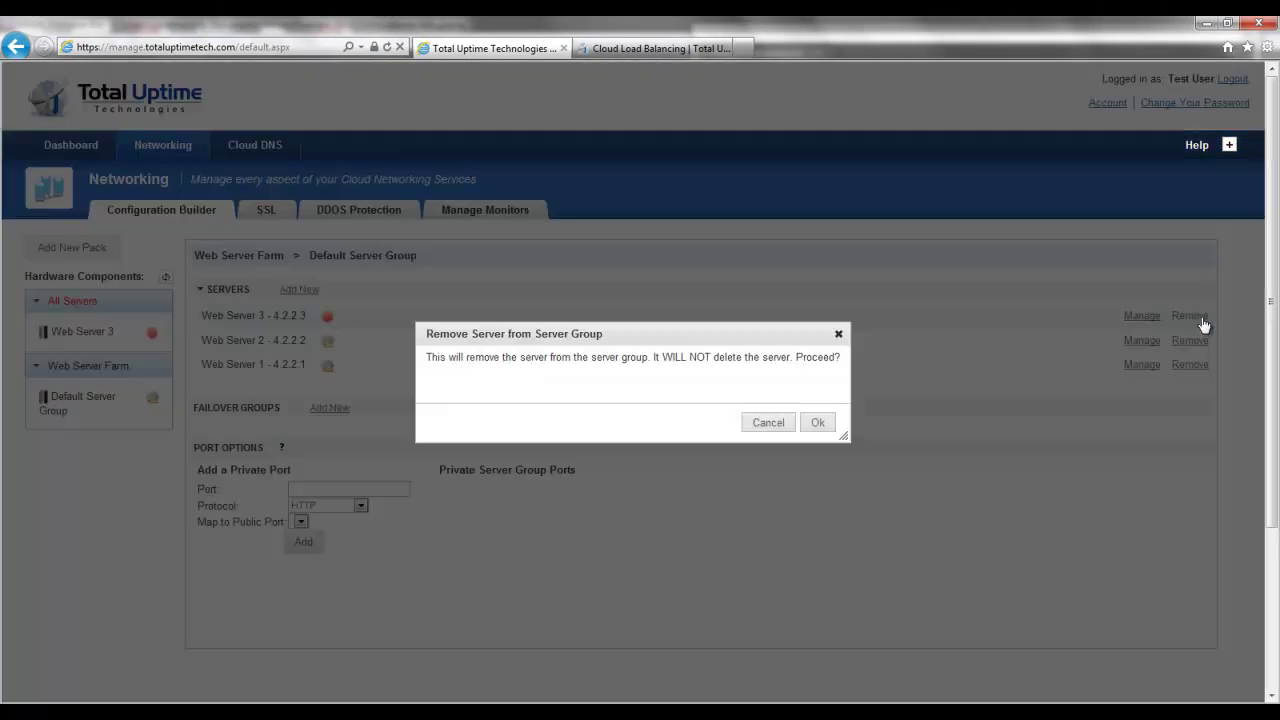
pyautogui.click(820, 421)
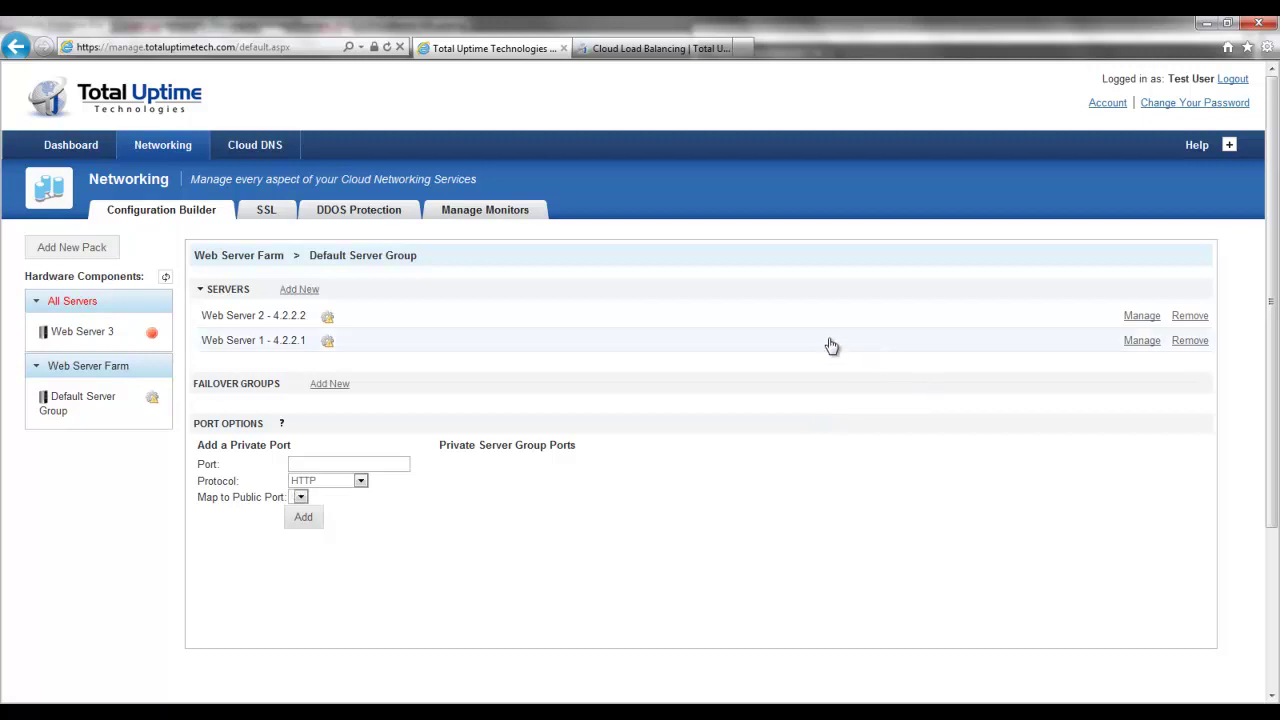
# Configure Web Server 2 with the Ping monitor enabled and port 80 using HTTP, and save the update.
pyautogui.click(1142, 316)
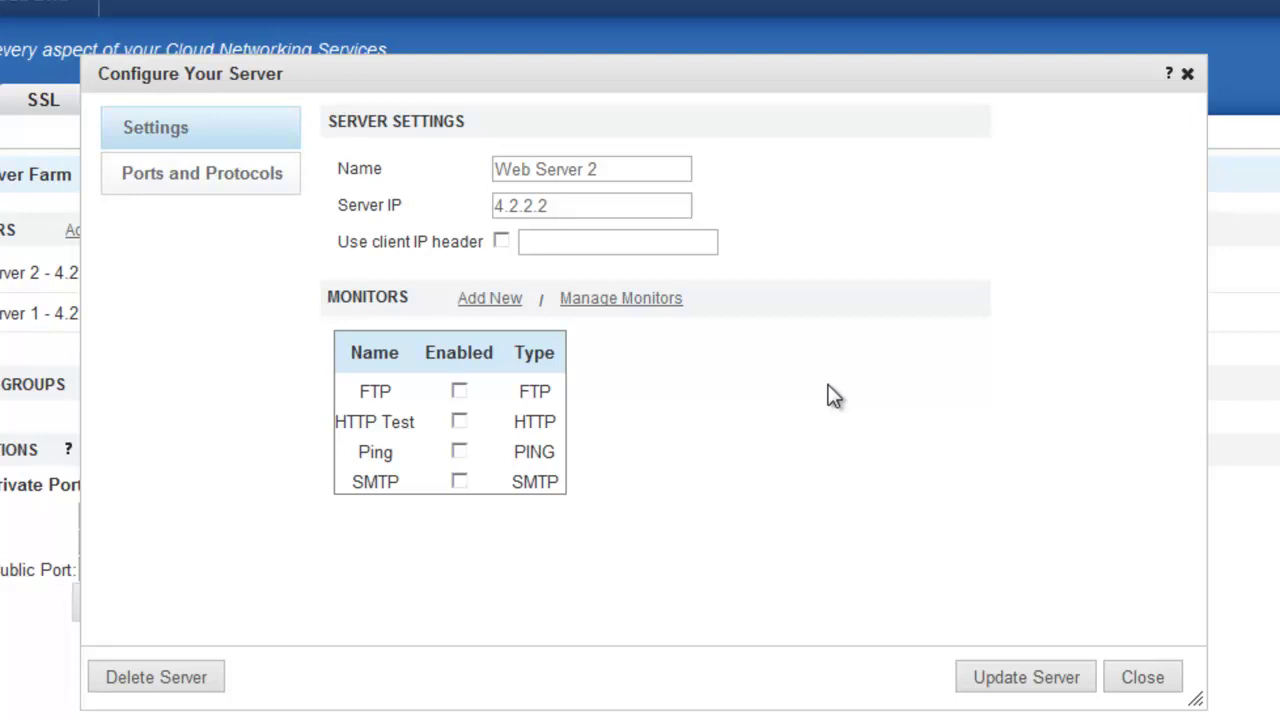
pyautogui.click(461, 452)
pyautogui.click(269, 176)
pyautogui.click(468, 157)
pyautogui.write('80')
pyautogui.click(523, 253)
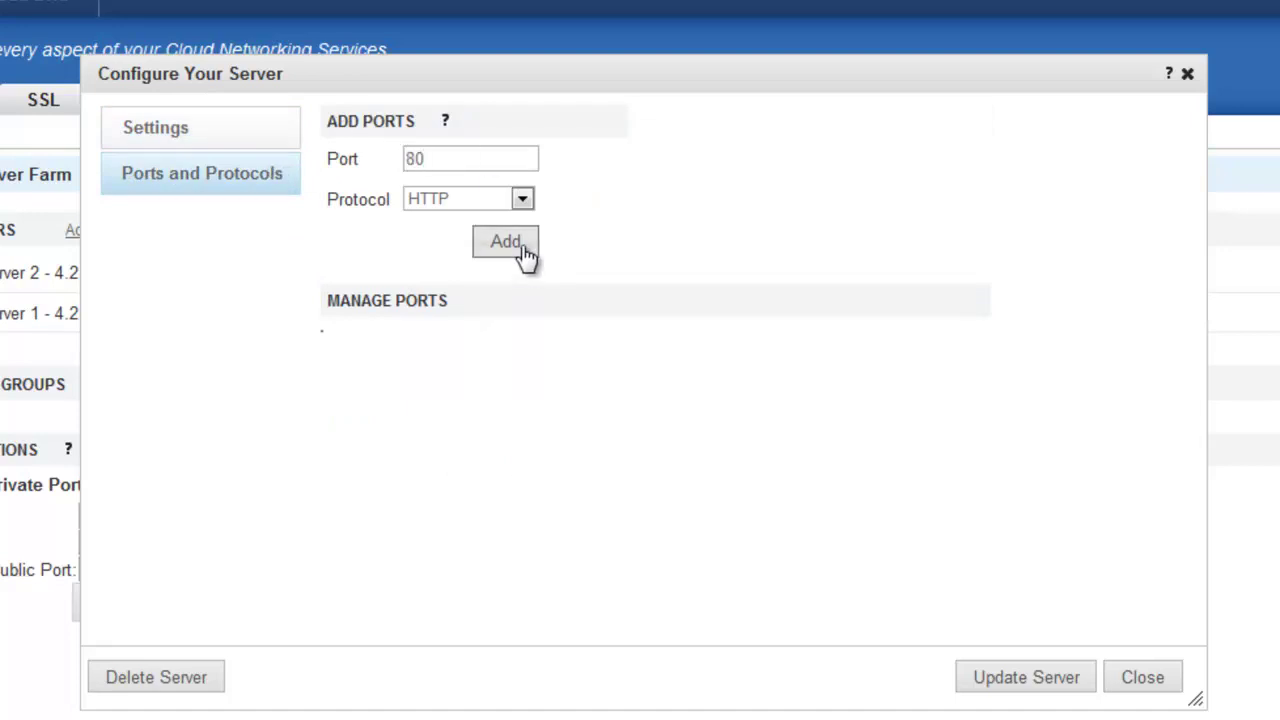
pyautogui.click(1042, 680)
pyautogui.click(789, 448)
pyautogui.click(1143, 678)
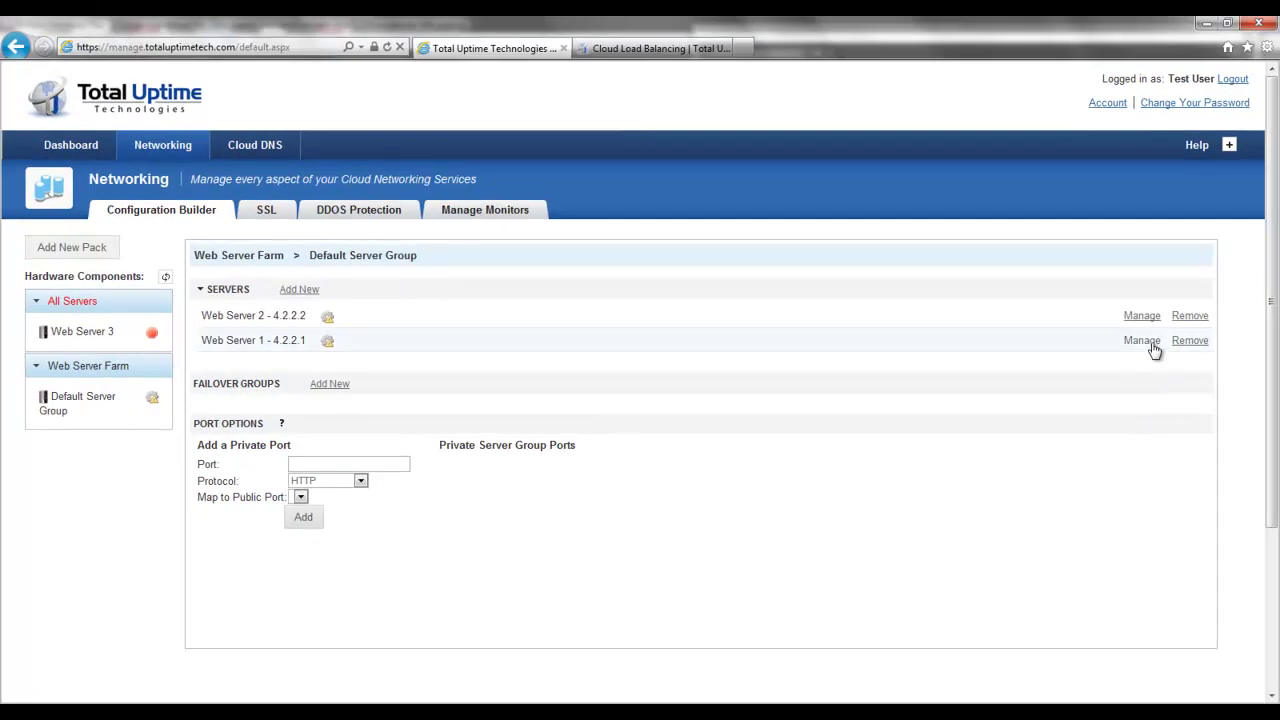
# Configure Web Server 1 with port 80 using HTTP and the Ping monitor enabled, and save the update.
pyautogui.click(1153, 345)
pyautogui.click(548, 300)
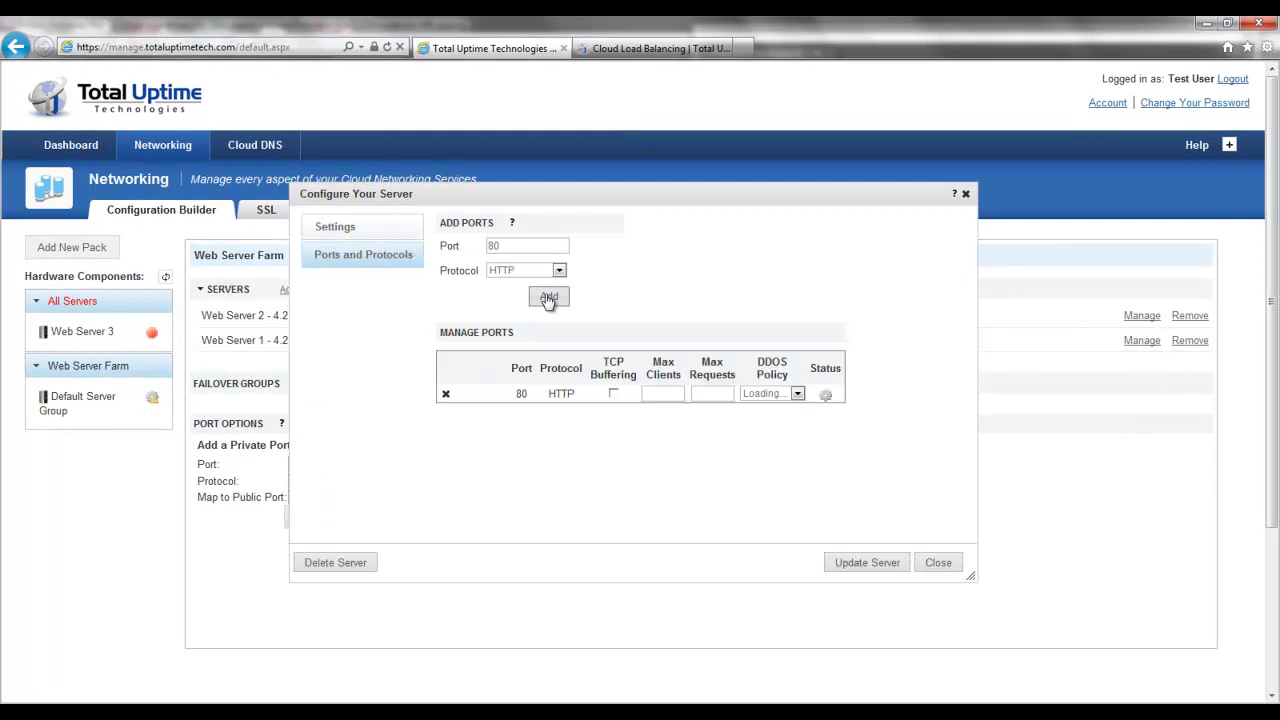
pyautogui.click(354, 228)
pyautogui.click(521, 424)
pyautogui.click(877, 568)
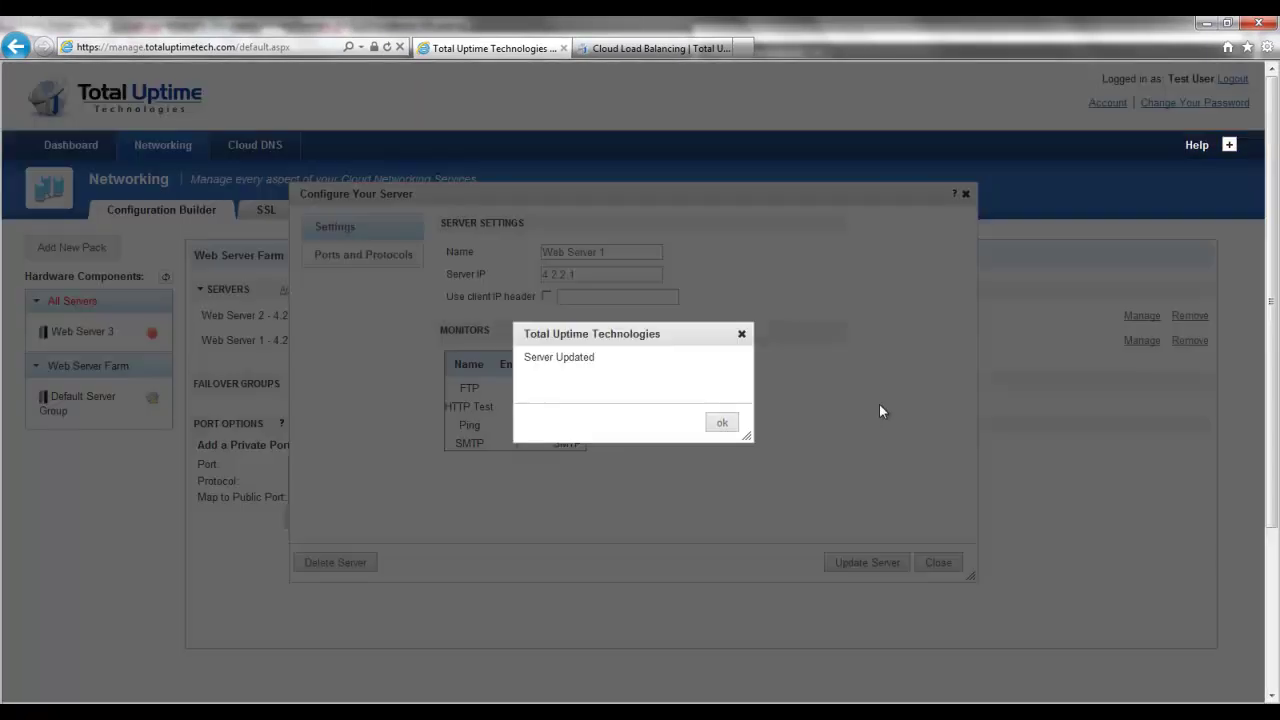
pyautogui.click(720, 424)
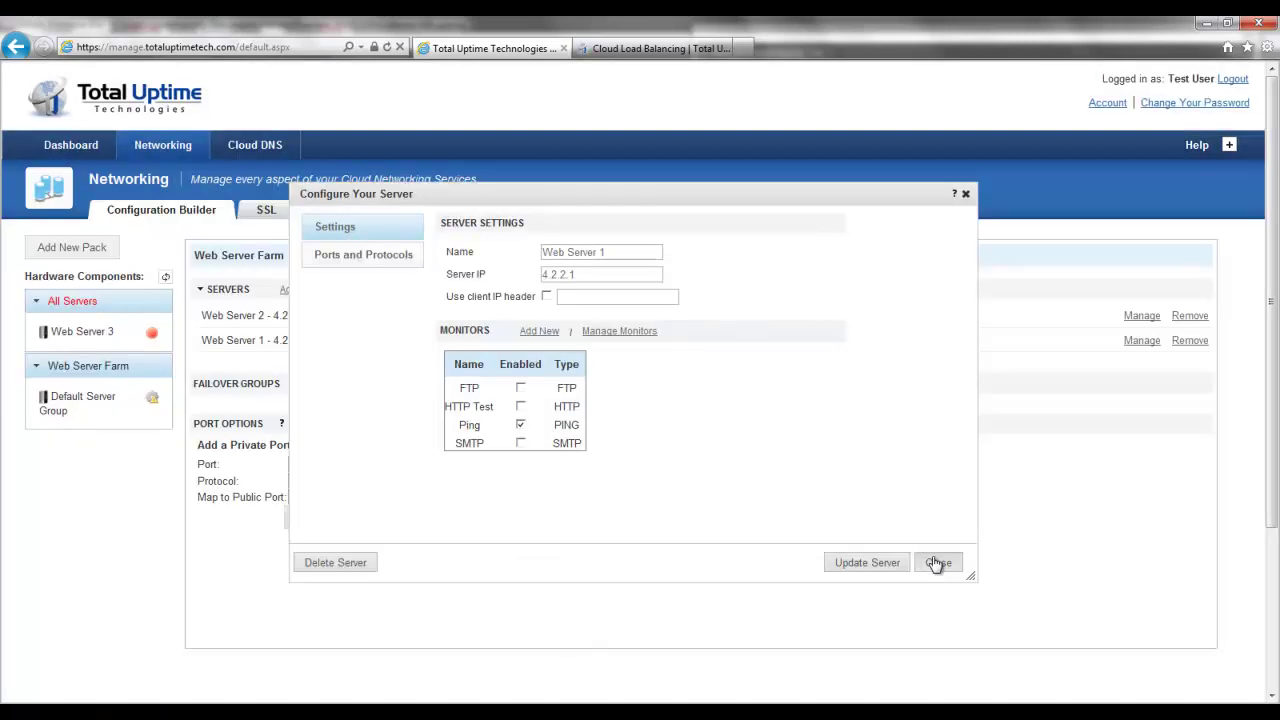
pyautogui.click(937, 563)
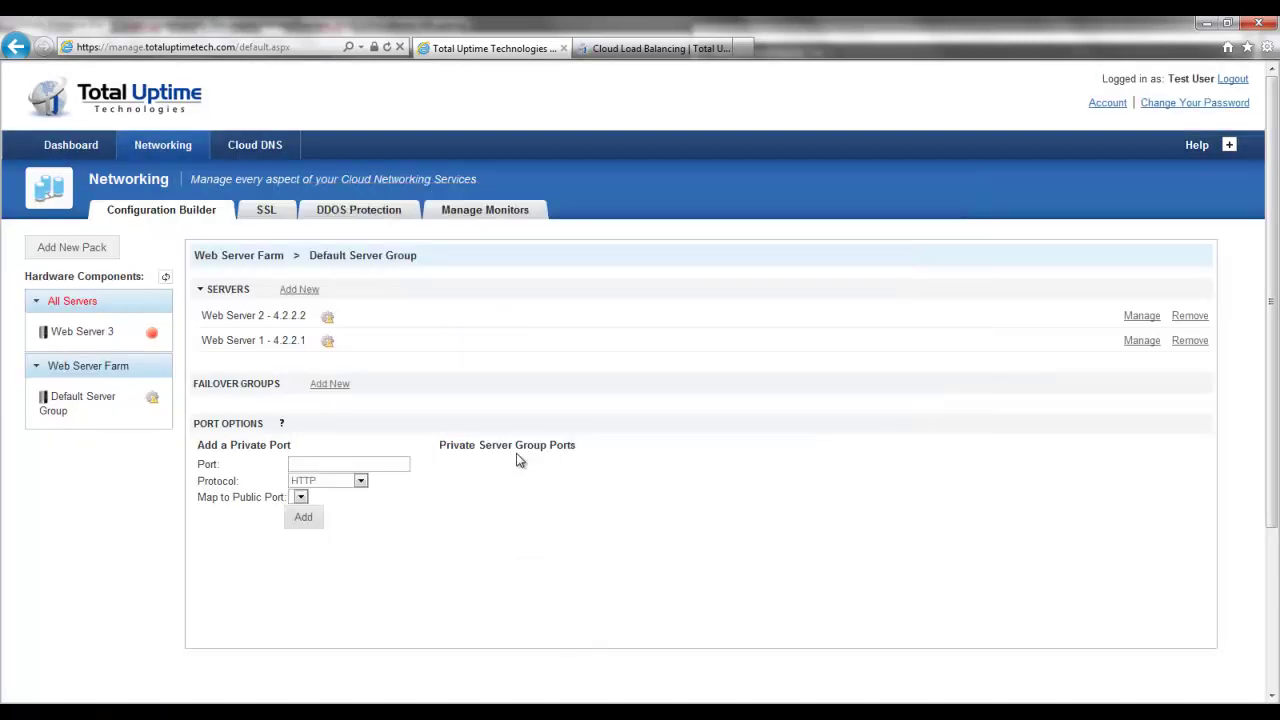
# Add public facing port 80 with the HTTP protocol to the Web Server Farm pack.
pyautogui.click(260, 258)
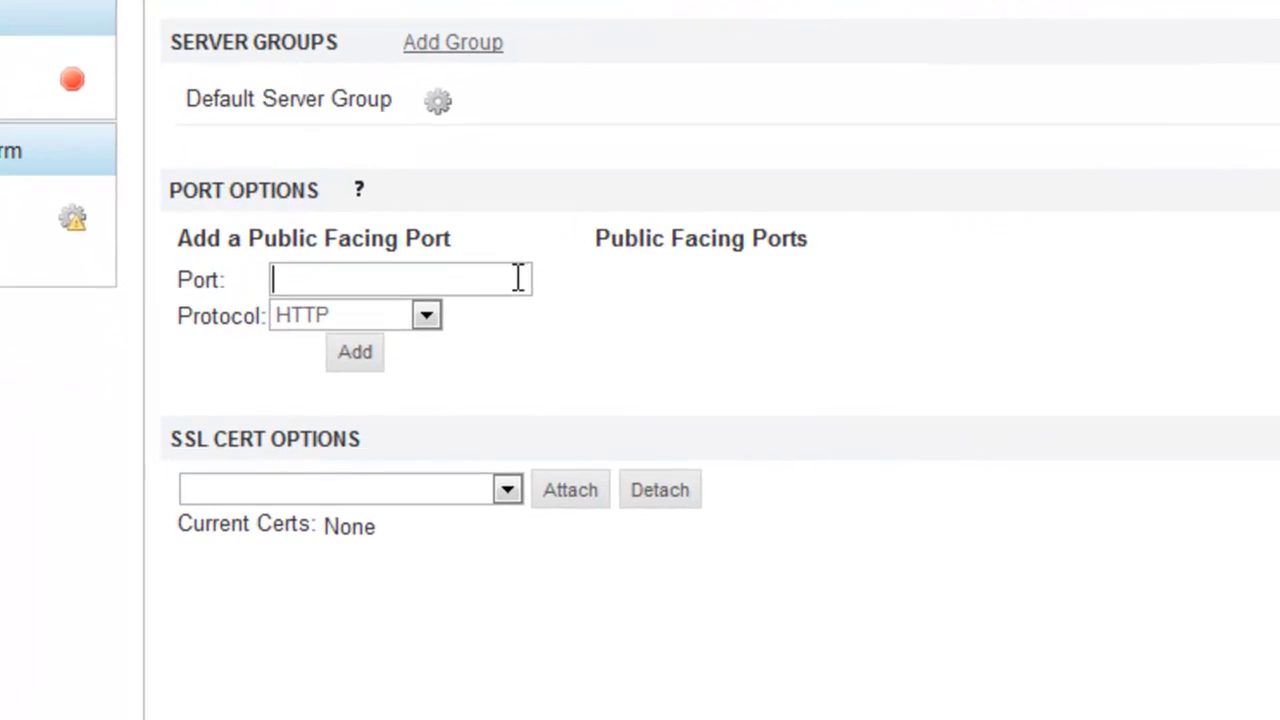
pyautogui.click(403, 382)
pyautogui.write('80')
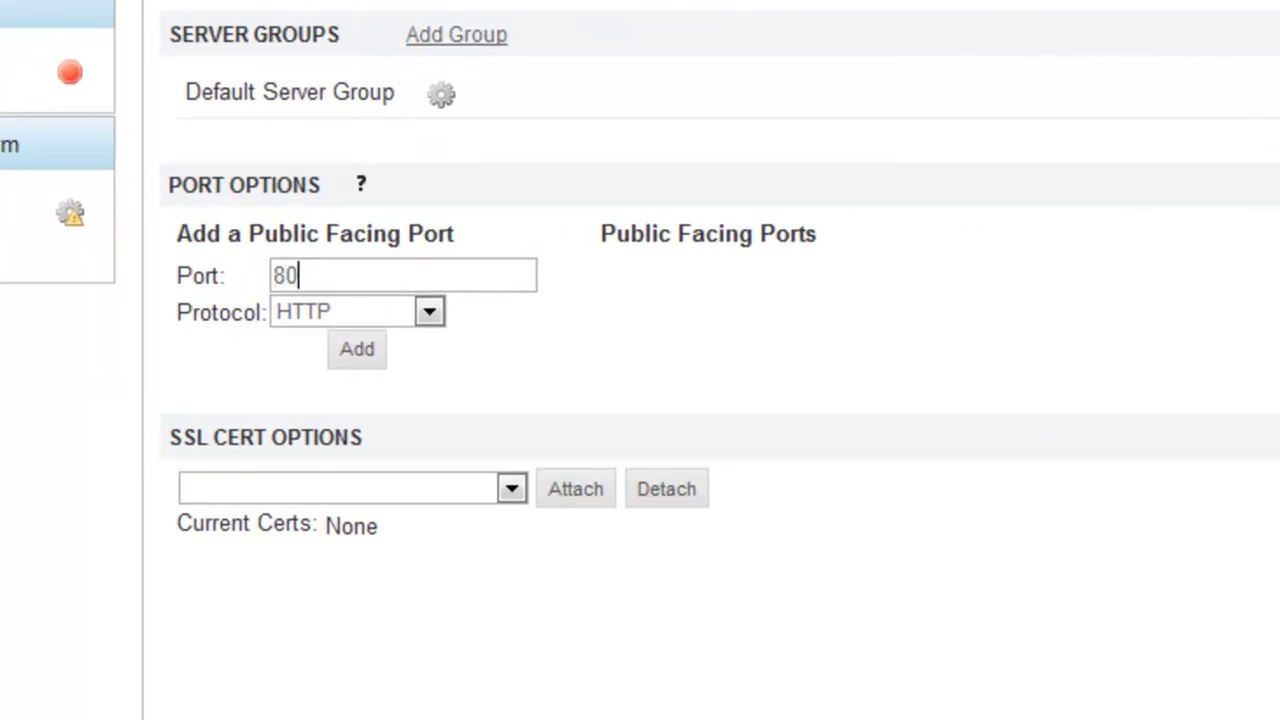
pyautogui.click(365, 352)
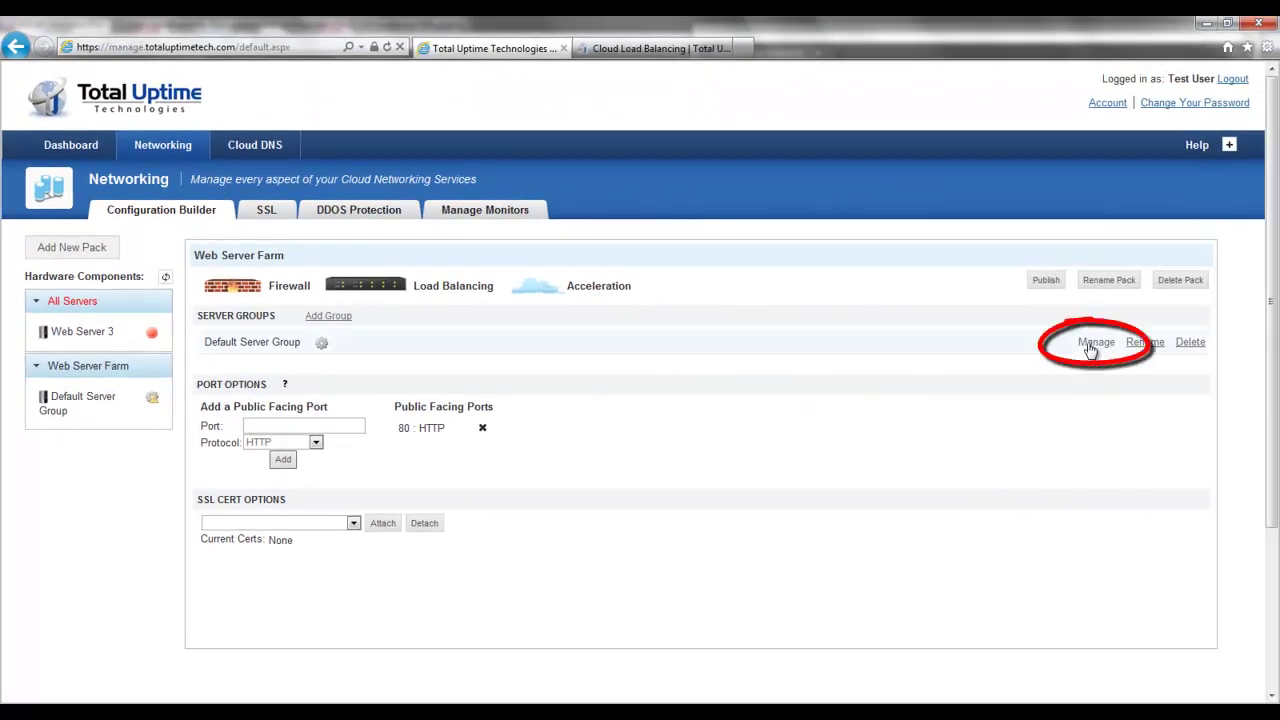
# Add private port 80 with HTTP to the Default Server Group, mapped to public port 80 : HTTP.
pyautogui.click(1092, 345)
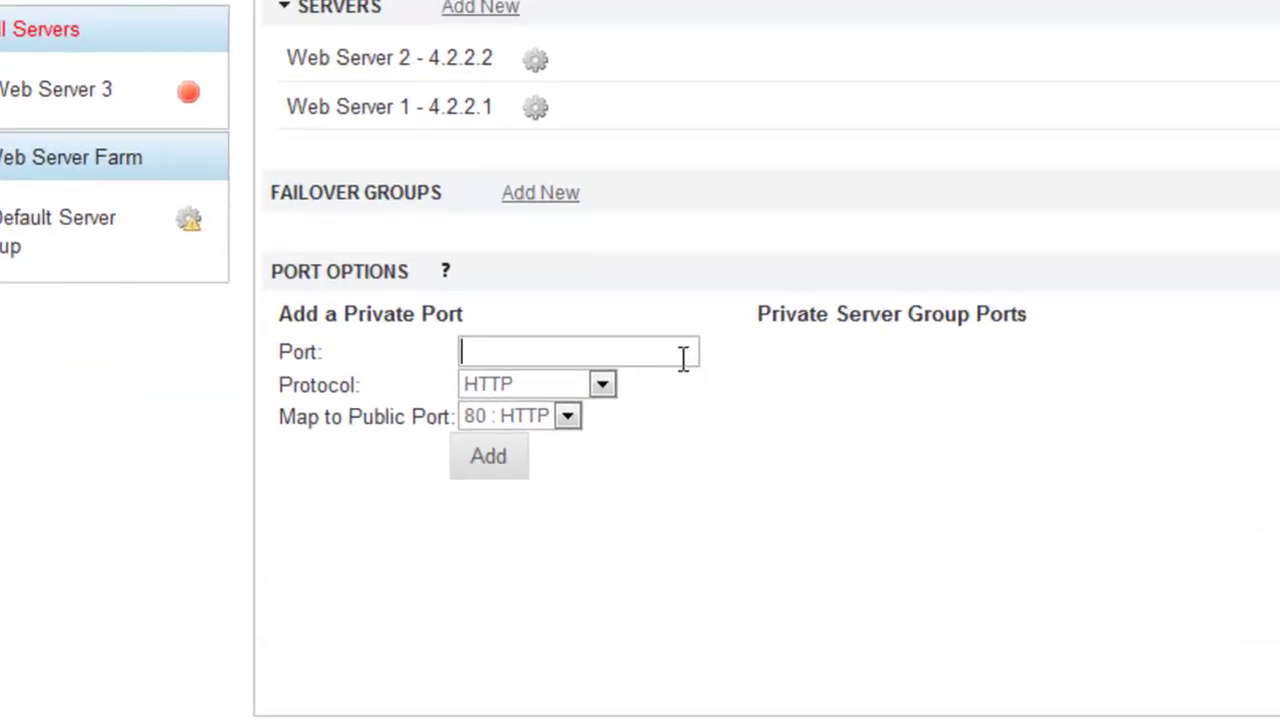
pyautogui.write('8080')
pyautogui.press('BackSpace')
pyautogui.press('BackSpace')
pyautogui.click(509, 462)
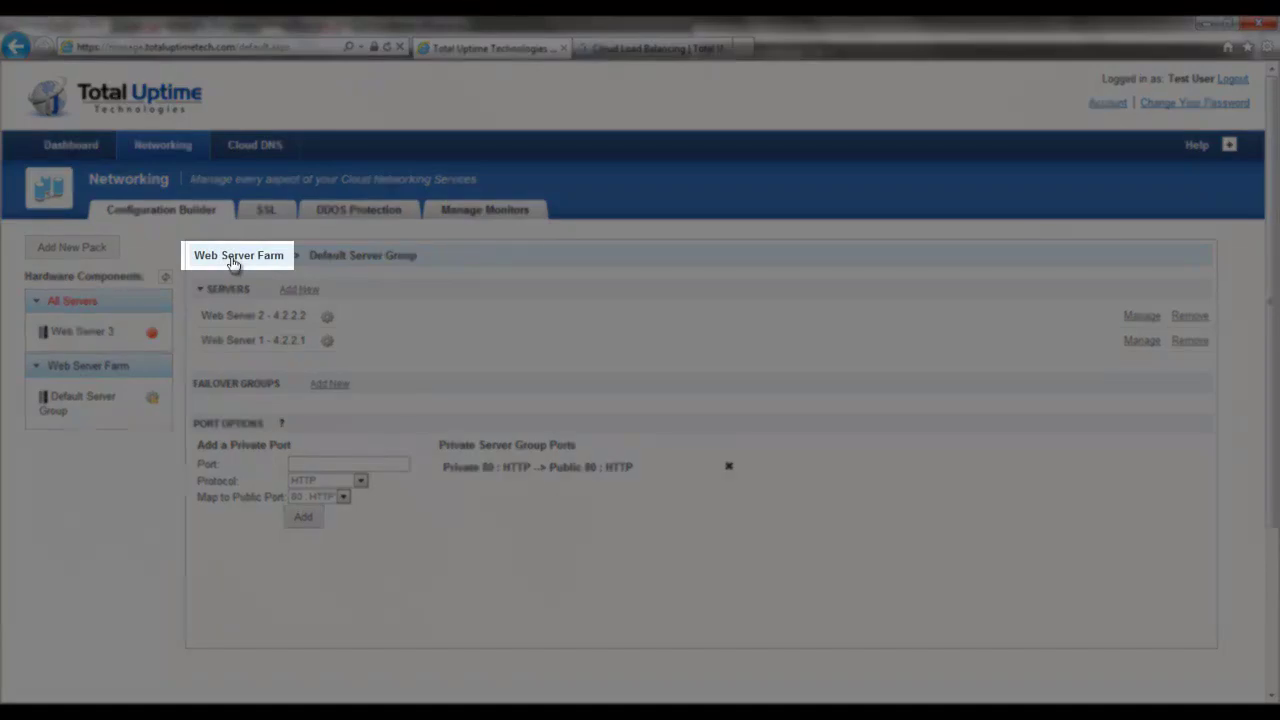
# Return to the Web Server Farm pack overview and refresh the status of the hardware components.
pyautogui.click(238, 256)
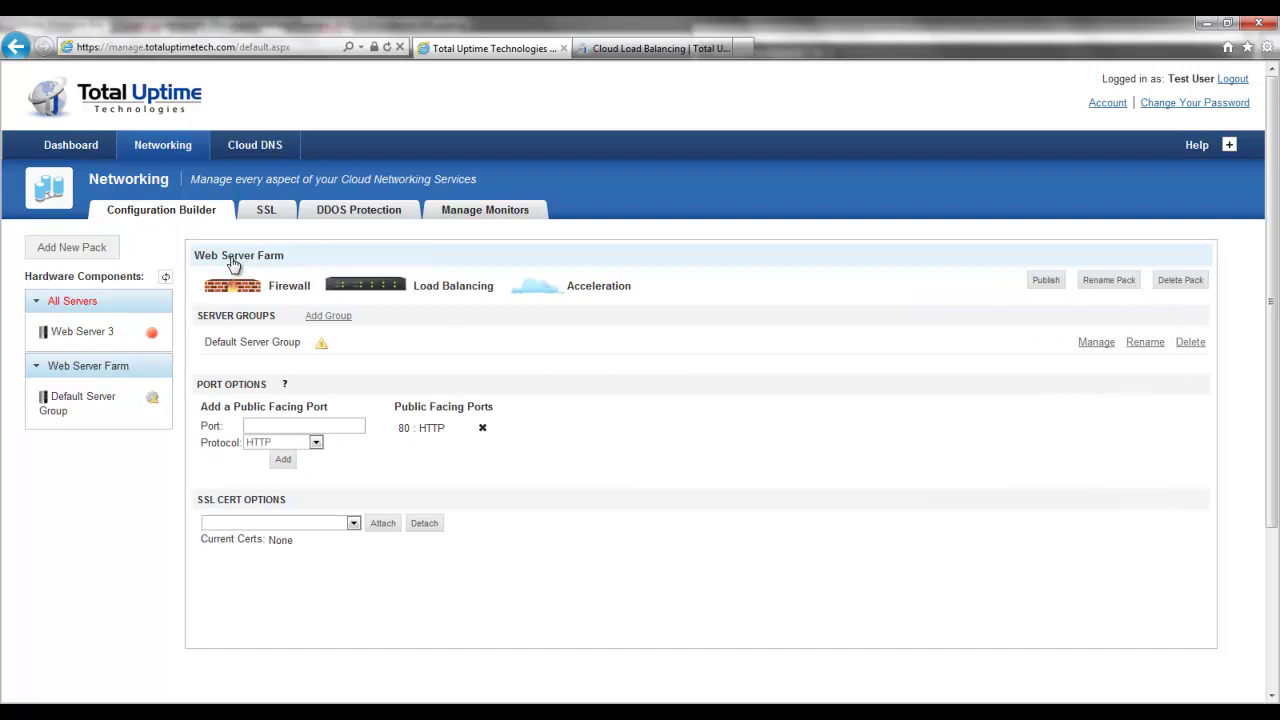
pyautogui.click(166, 281)
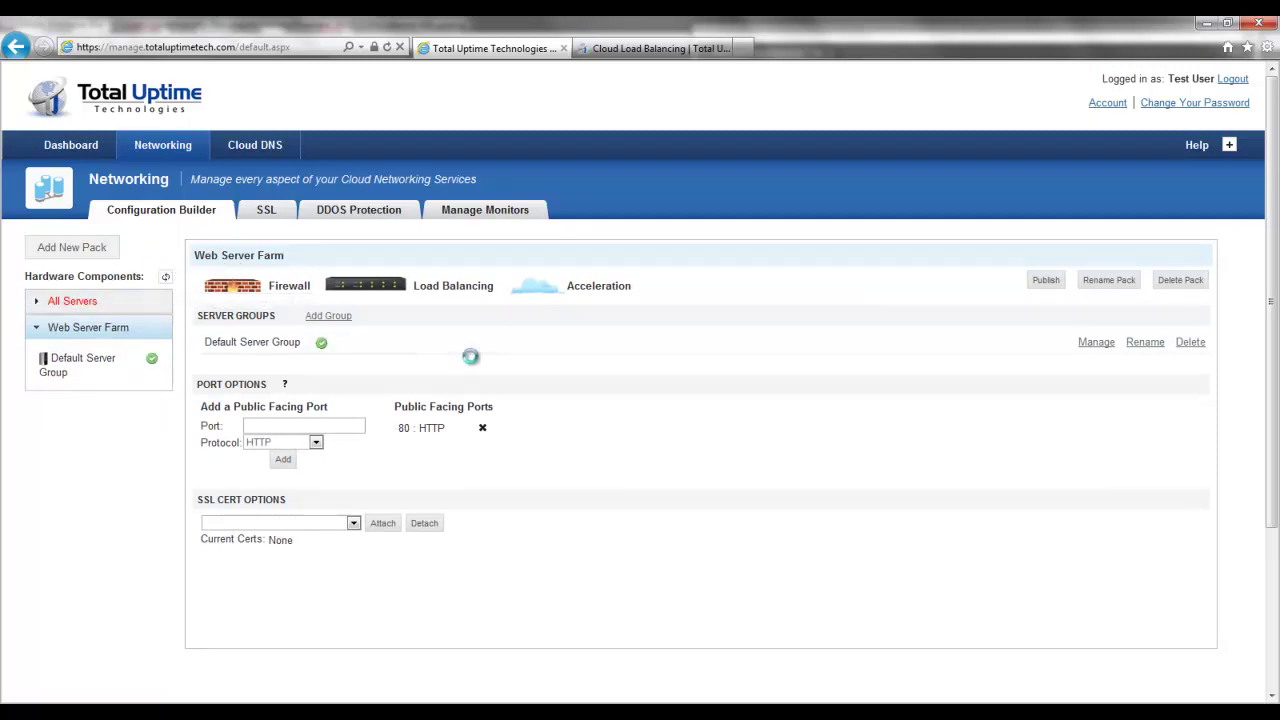
# Check the status of all servers and publish the Web Server Farm pack under IP address 216.59.63.100.
pyautogui.click(39, 303)
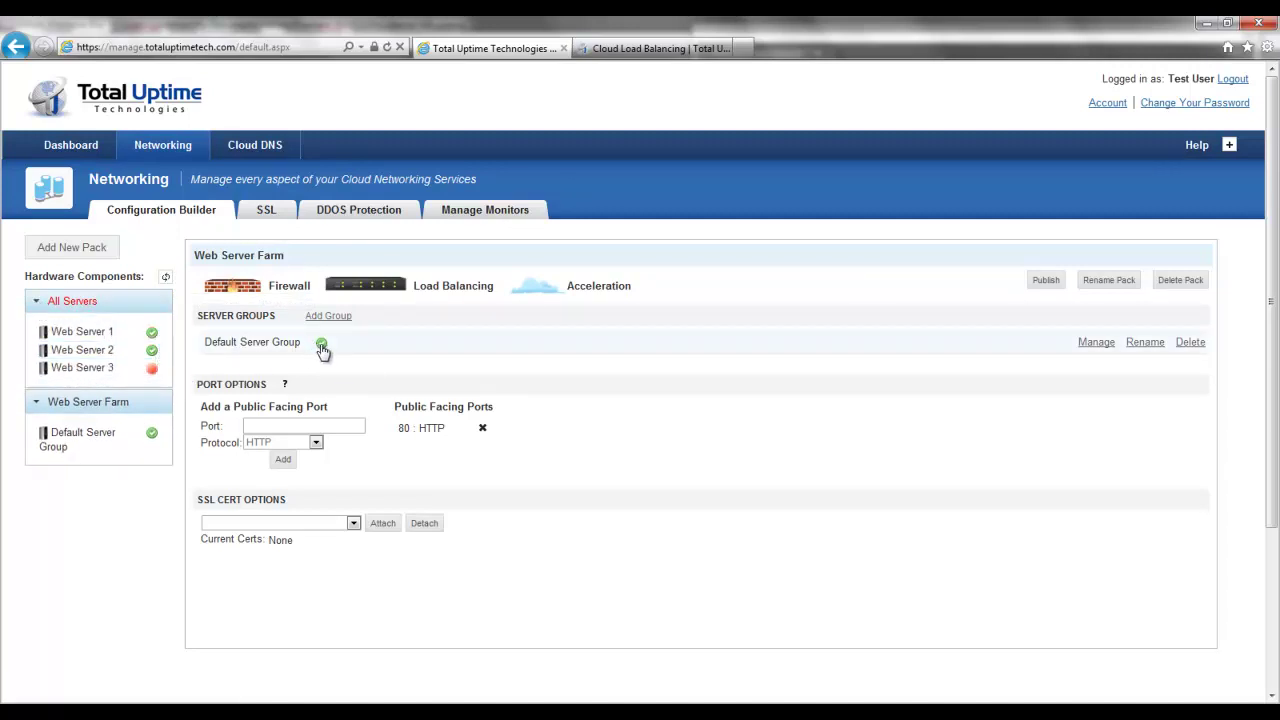
pyautogui.moveTo(322, 349)
pyautogui.click(1040, 284)
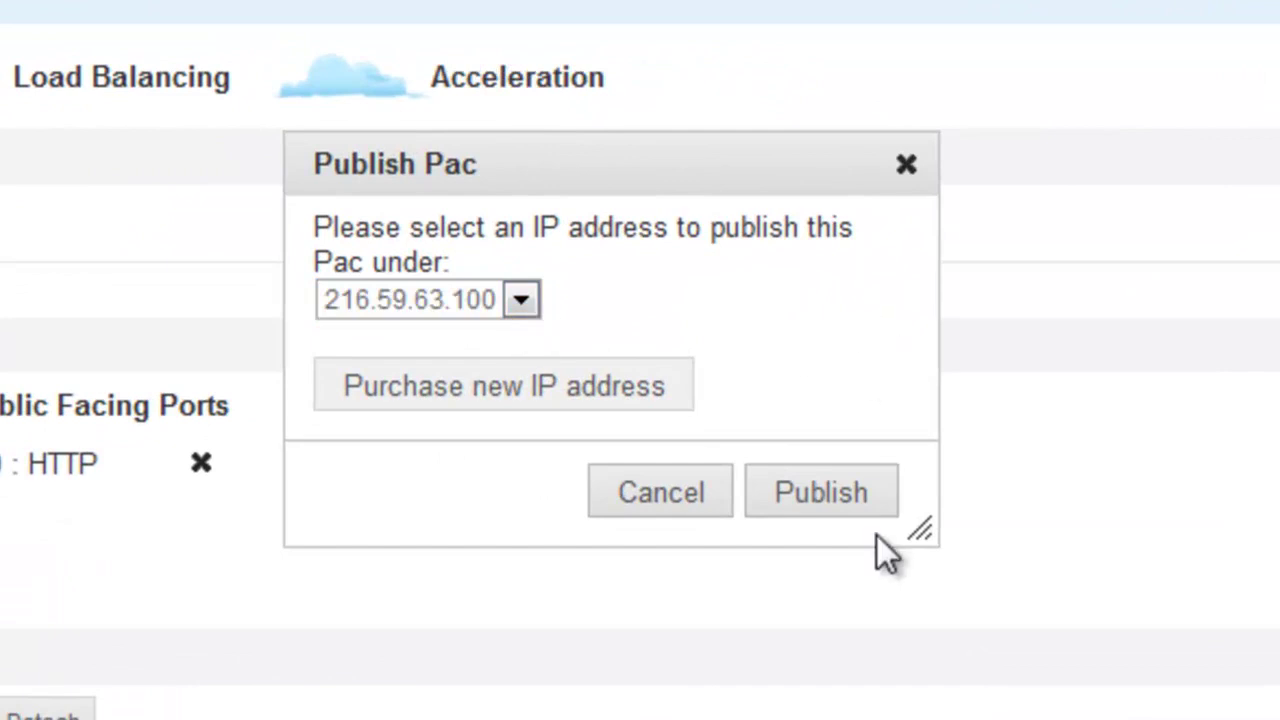
pyautogui.click(833, 488)
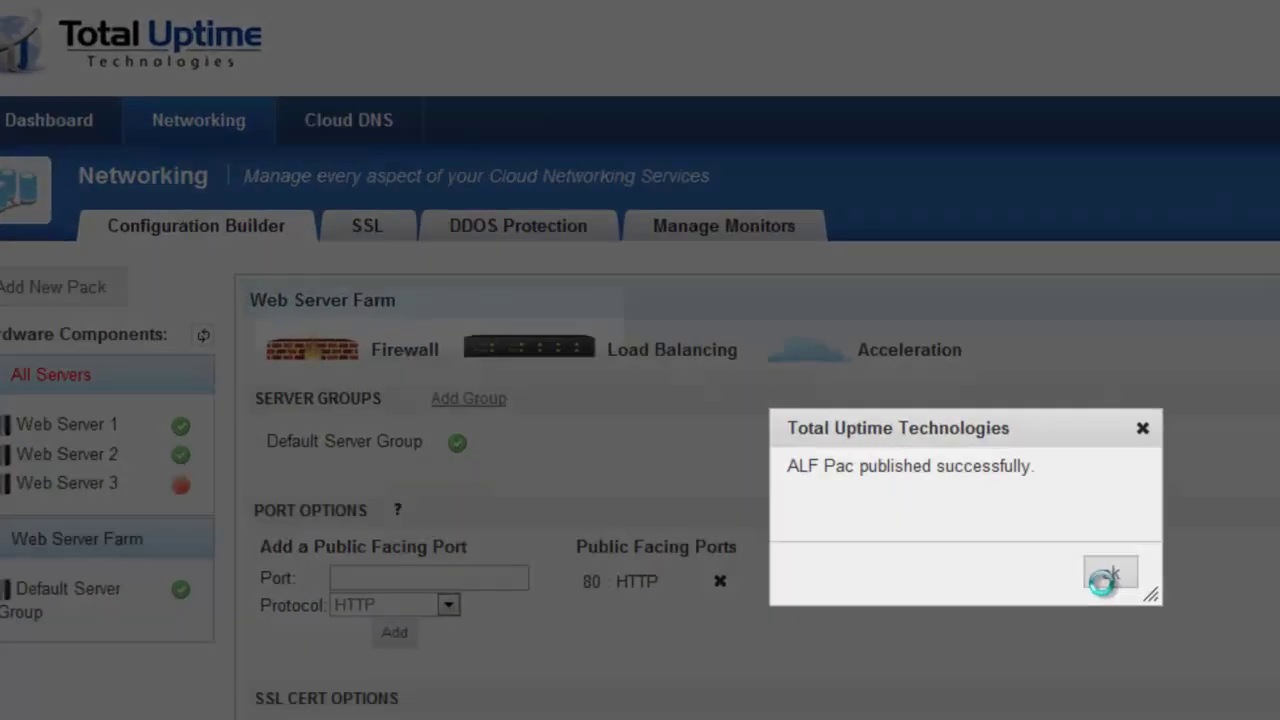
pyautogui.click(722, 428)
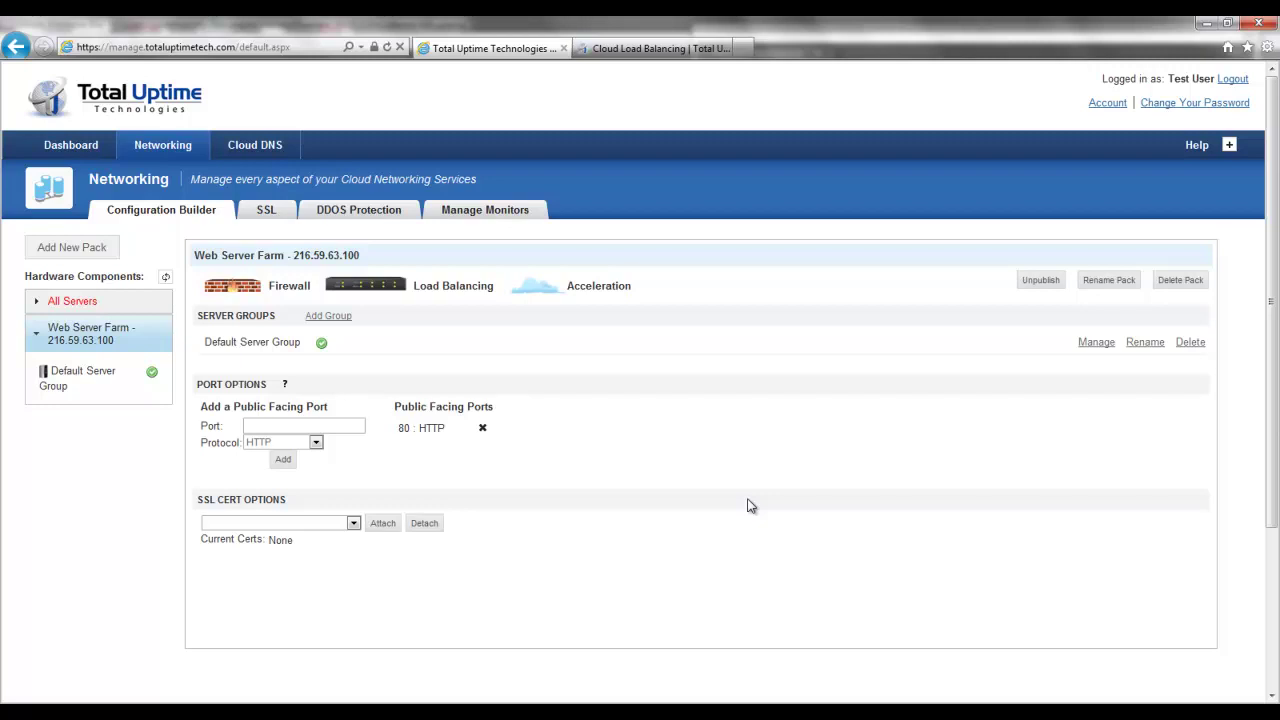
# Start a new monitor in the monitor management area and review the types offered for default monitors.
pyautogui.click(507, 212)
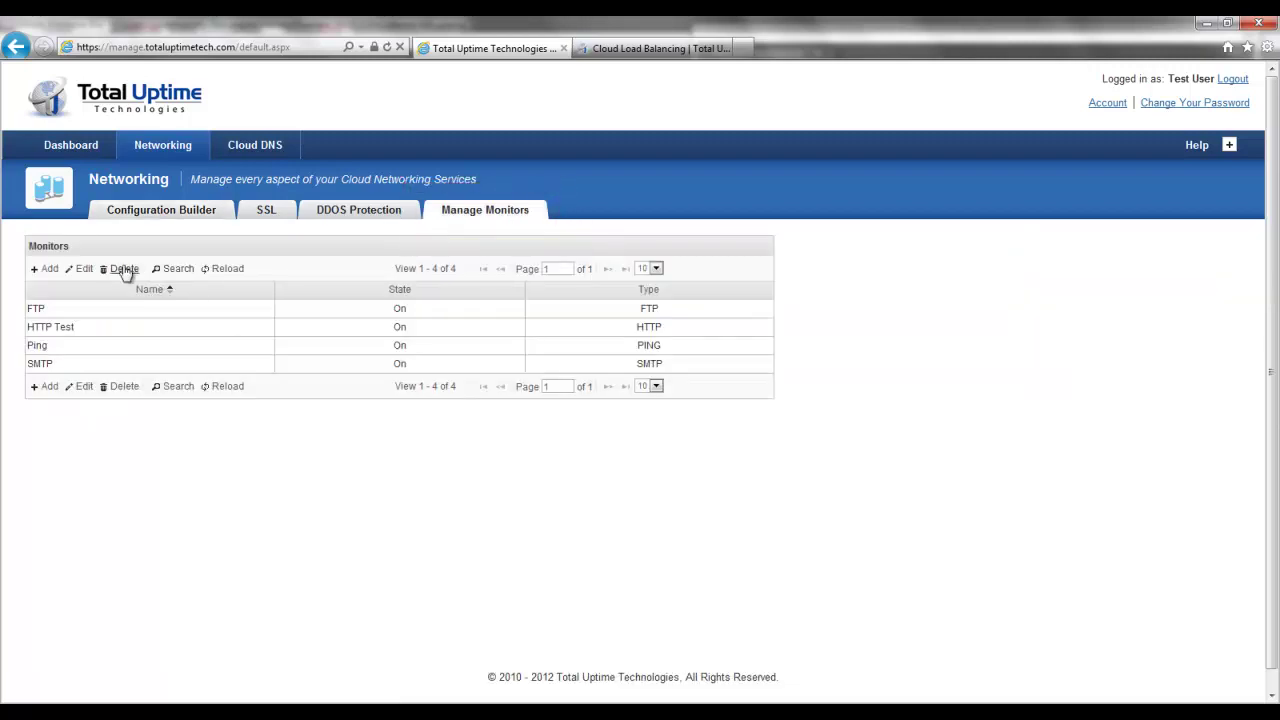
pyautogui.click(52, 270)
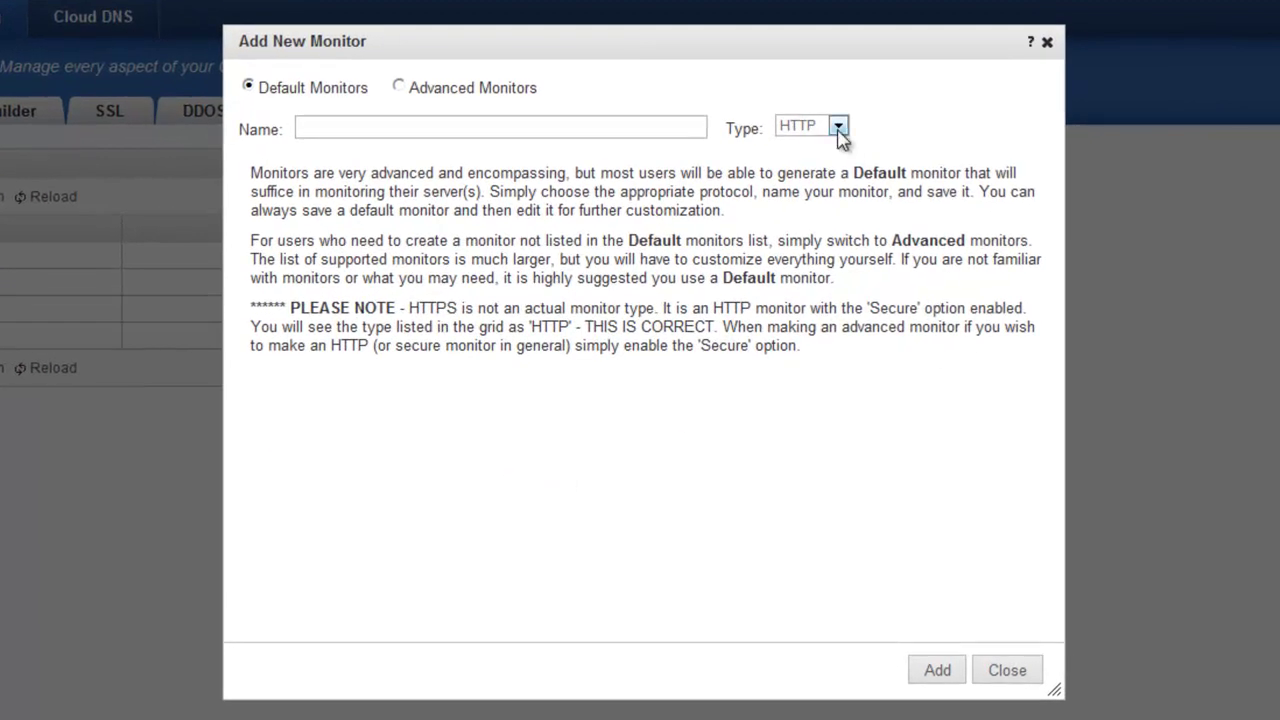
pyautogui.click(839, 130)
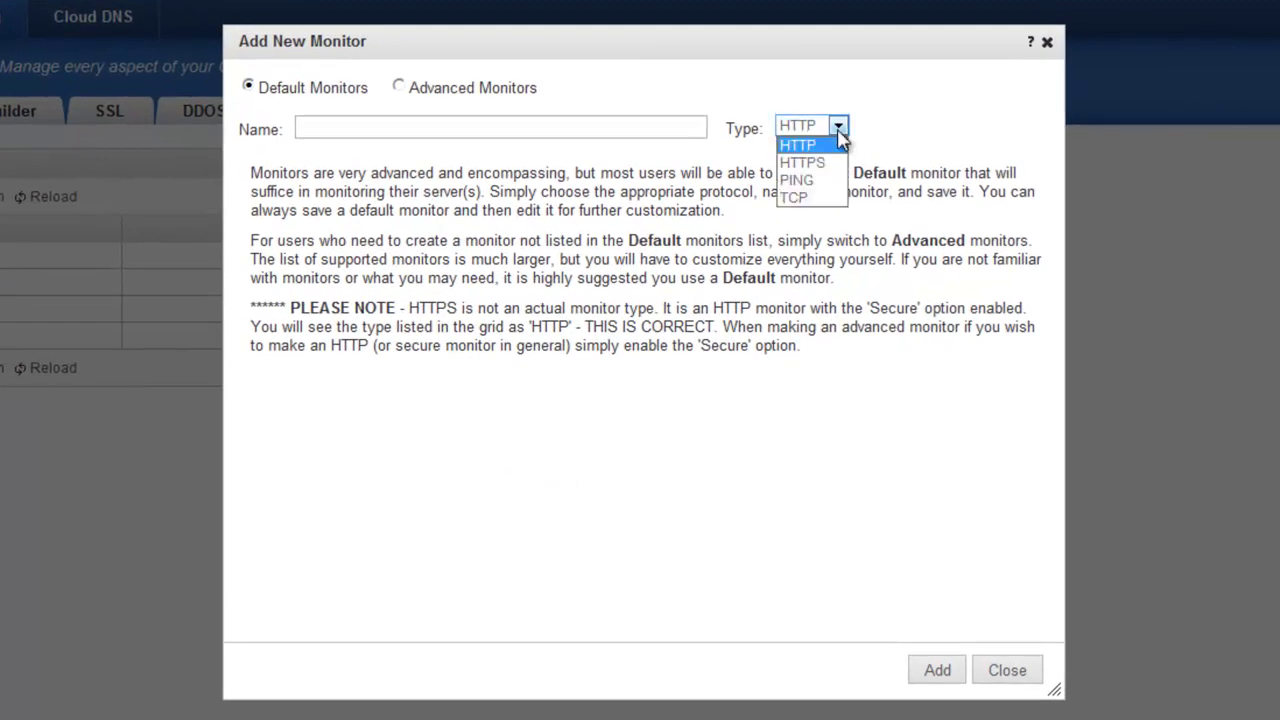
pyautogui.click(944, 134)
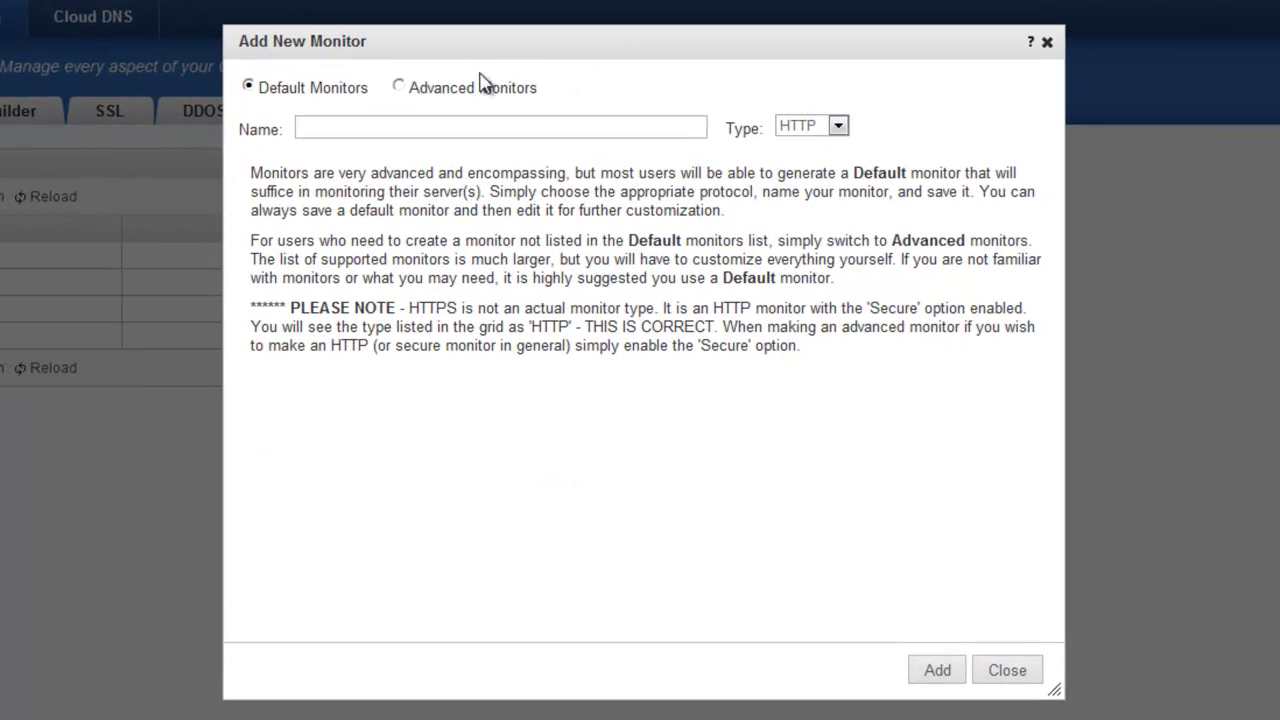
# Review the advanced monitor parameters and types, close without adding a monitor, and return to the Web Server Farm configuration.
pyautogui.click(400, 88)
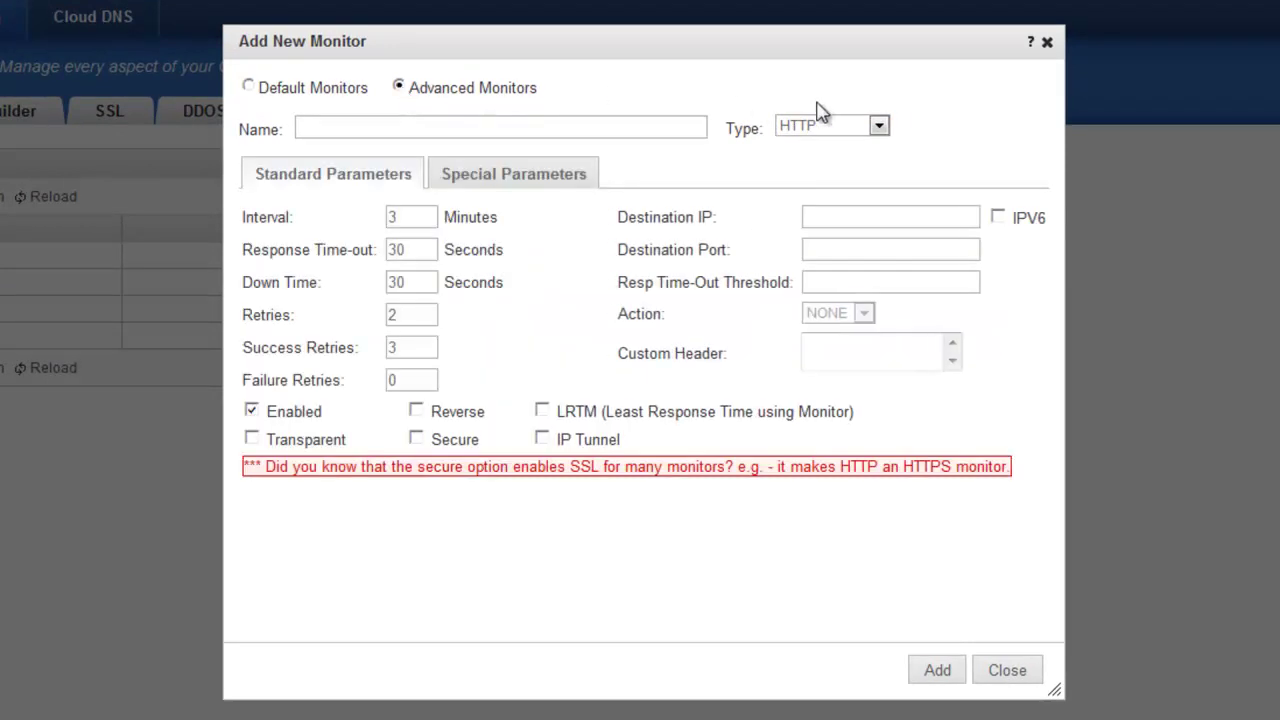
pyautogui.click(882, 127)
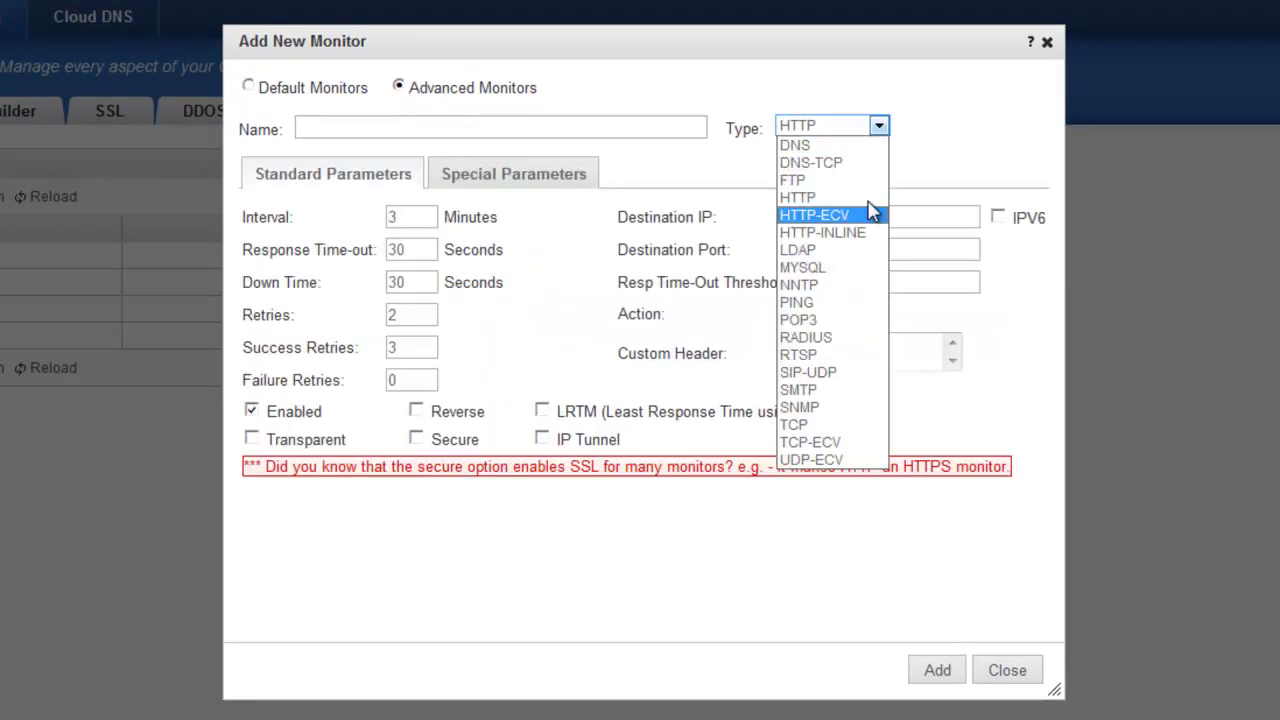
pyautogui.click(967, 415)
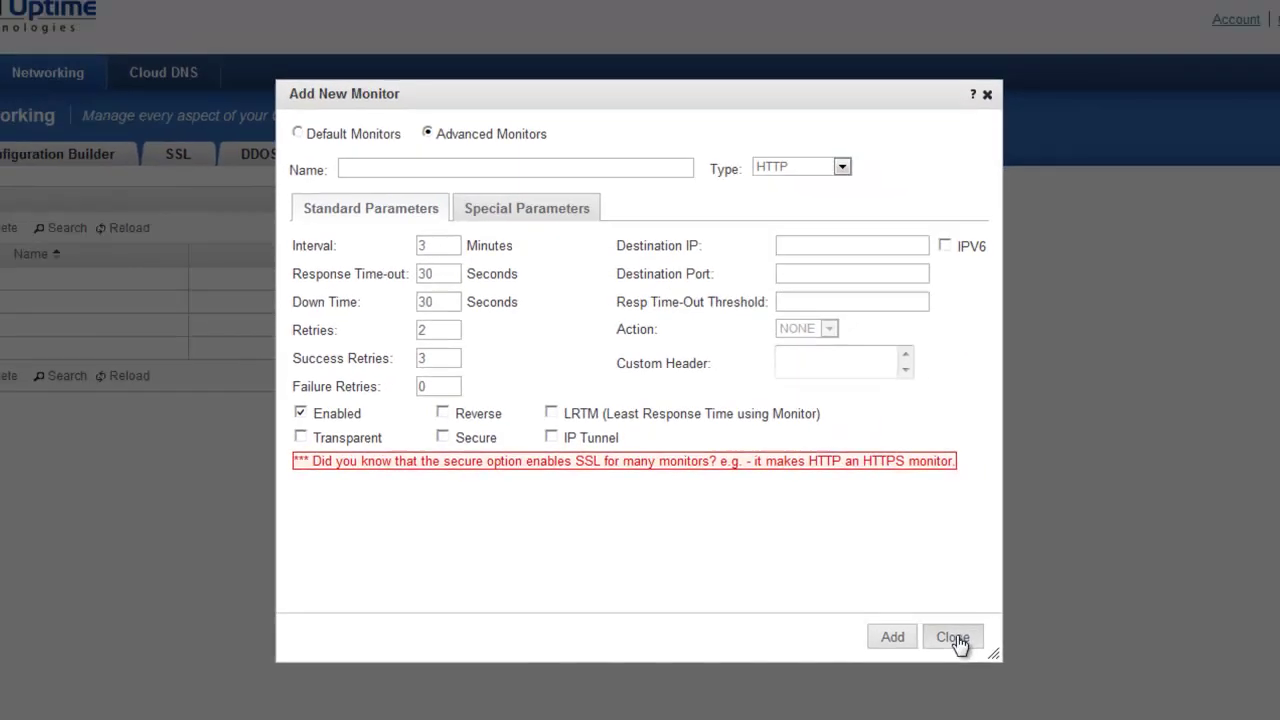
pyautogui.click(955, 640)
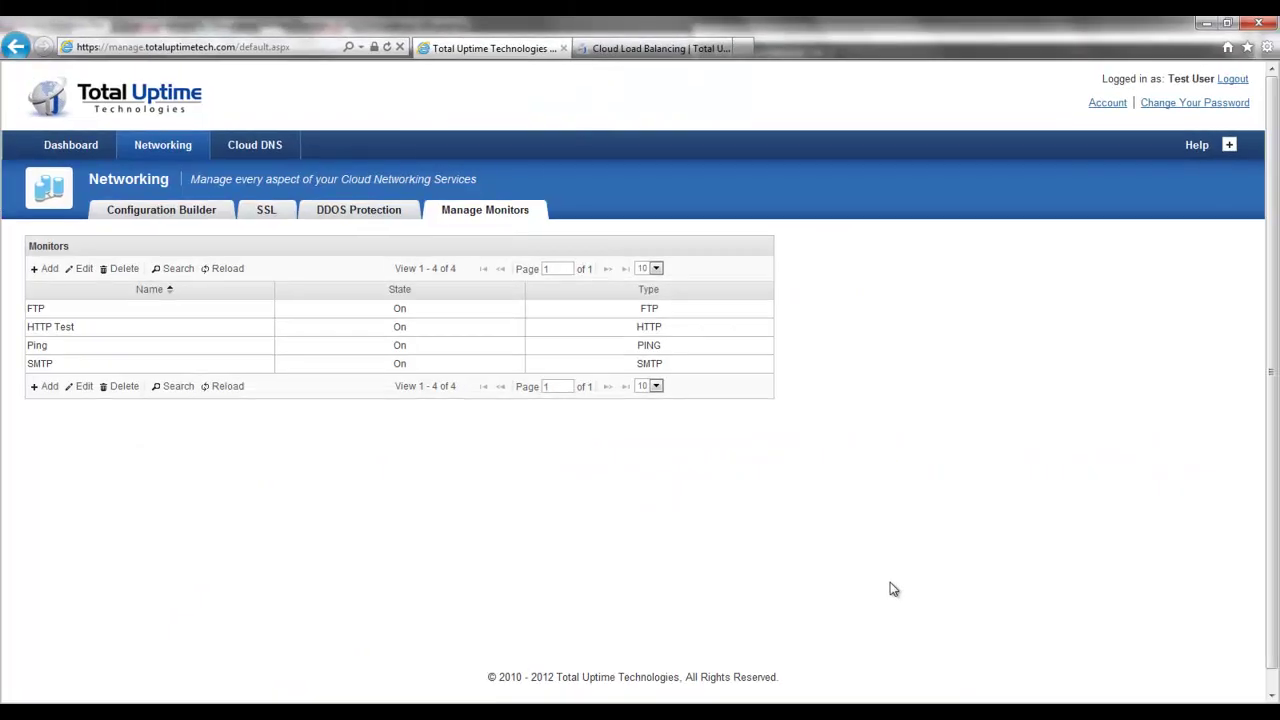
pyautogui.click(205, 214)
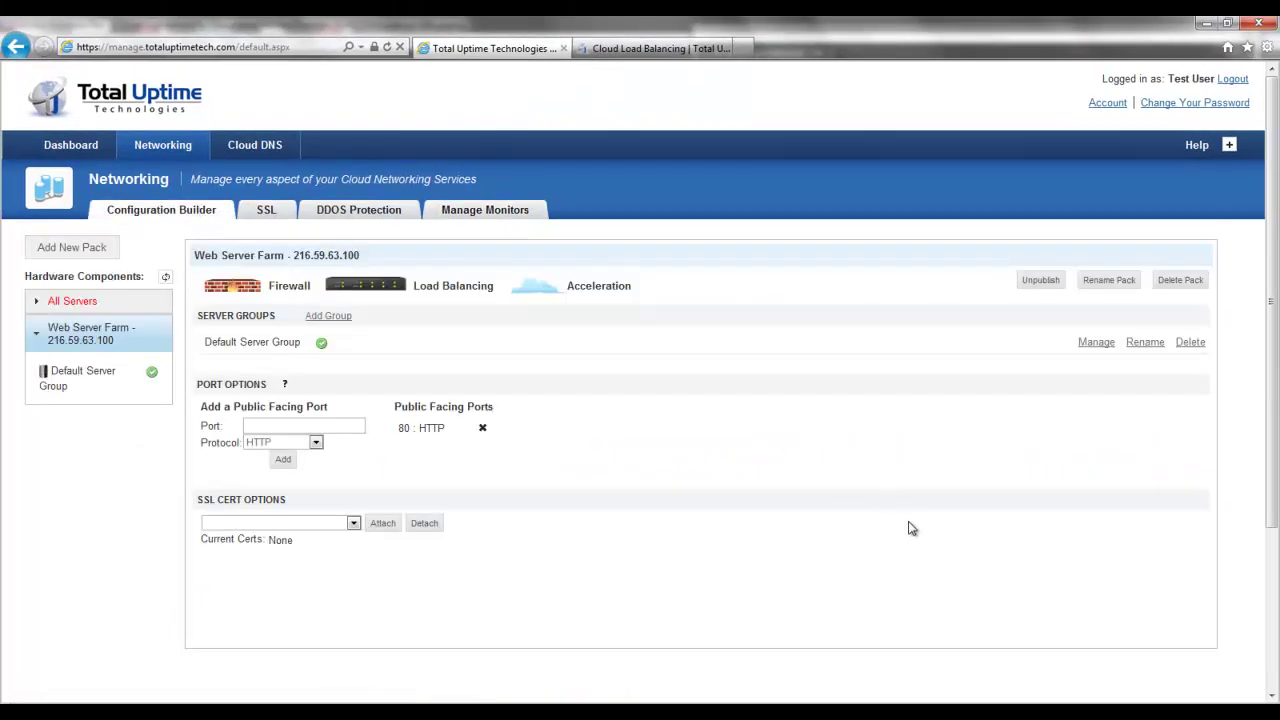